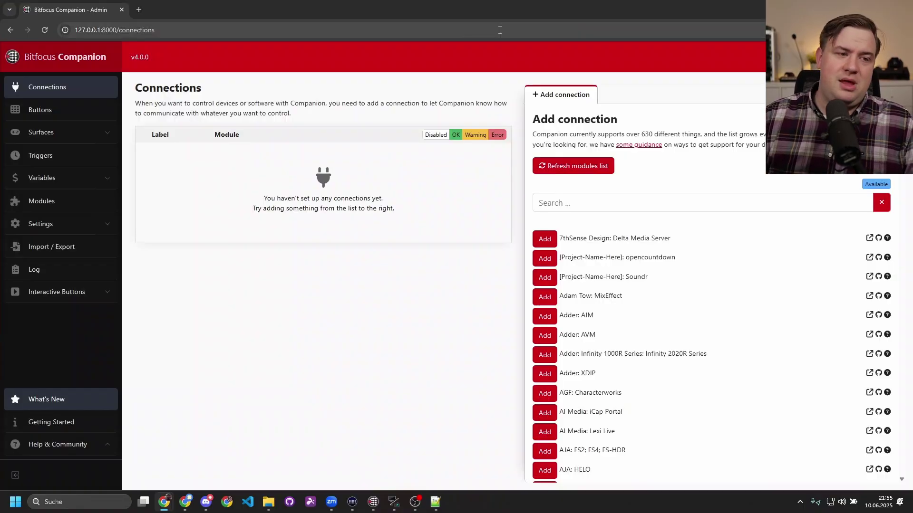
# Search the available connections for "atem" and set up the Blackmagic Design ATEM connection with module version v3.18.0.
pyautogui.click(633, 203)
pyautogui.write('play')
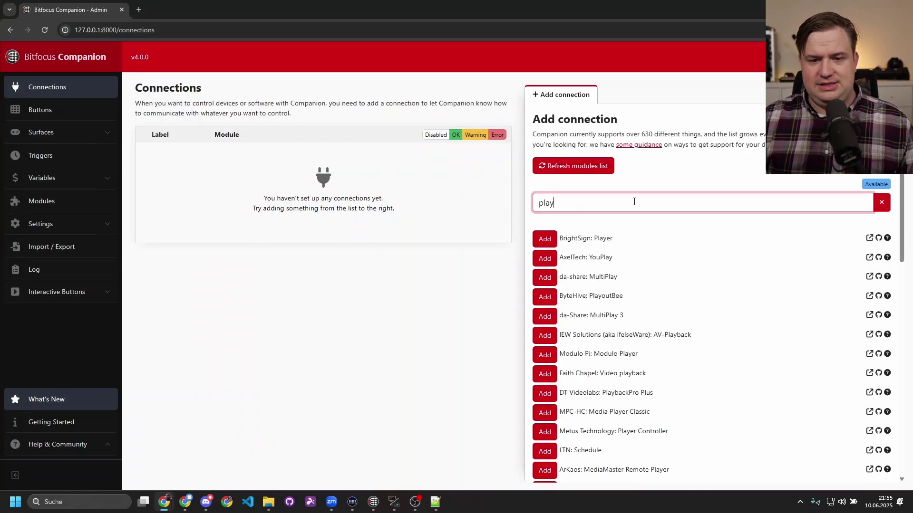
pyautogui.hotkey('ctrl', 'a')
pyautogui.write('atem')
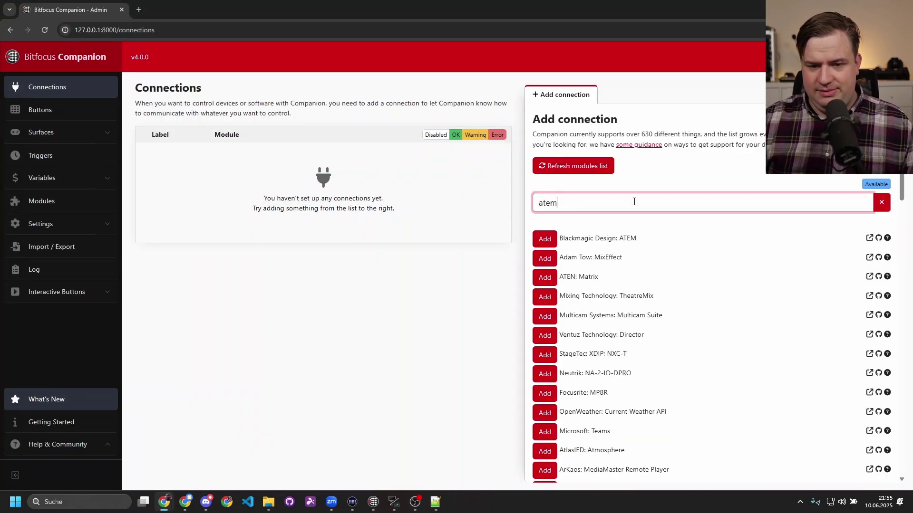
pyautogui.click(549, 241)
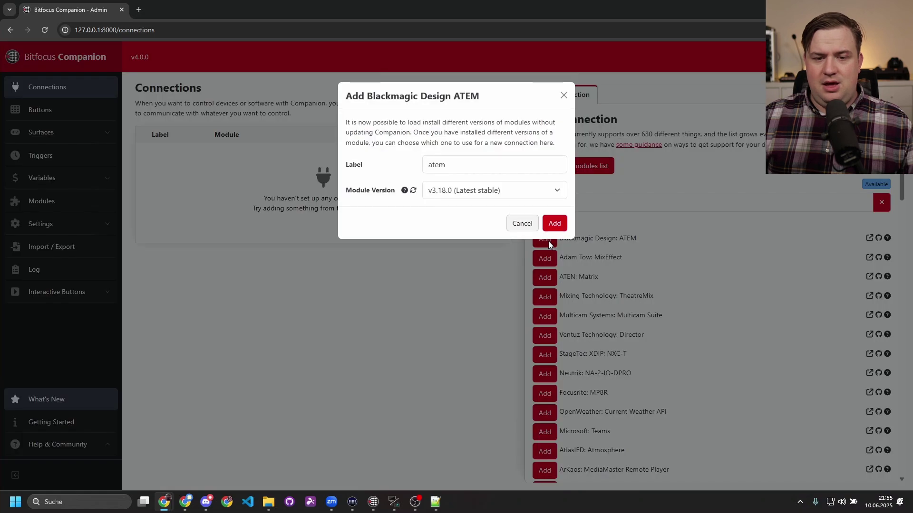
pyautogui.click(466, 193)
pyautogui.click(467, 193)
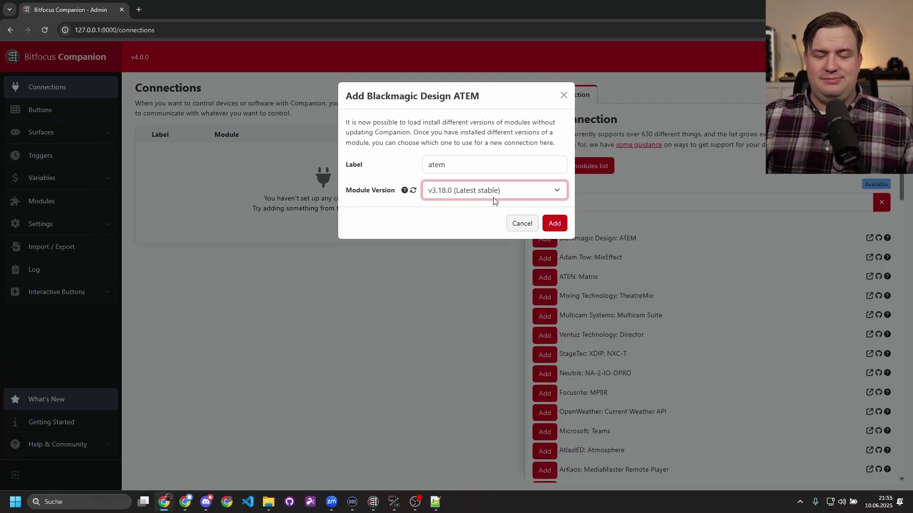
pyautogui.click(491, 199)
pyautogui.click(481, 206)
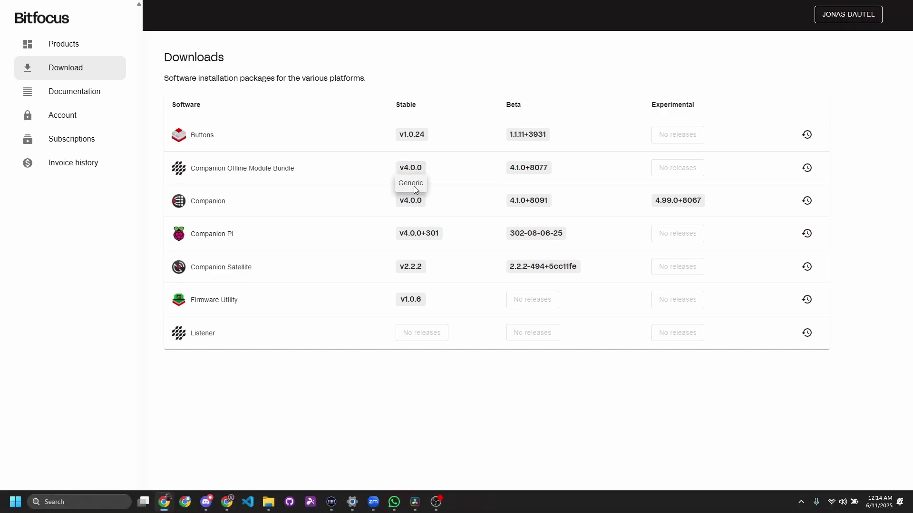
# Download the generic stable v4.0.0 release of the Companion Offline Module Bundle from the Bitfocus downloads page.
pyautogui.click(414, 186)
pyautogui.click(537, 369)
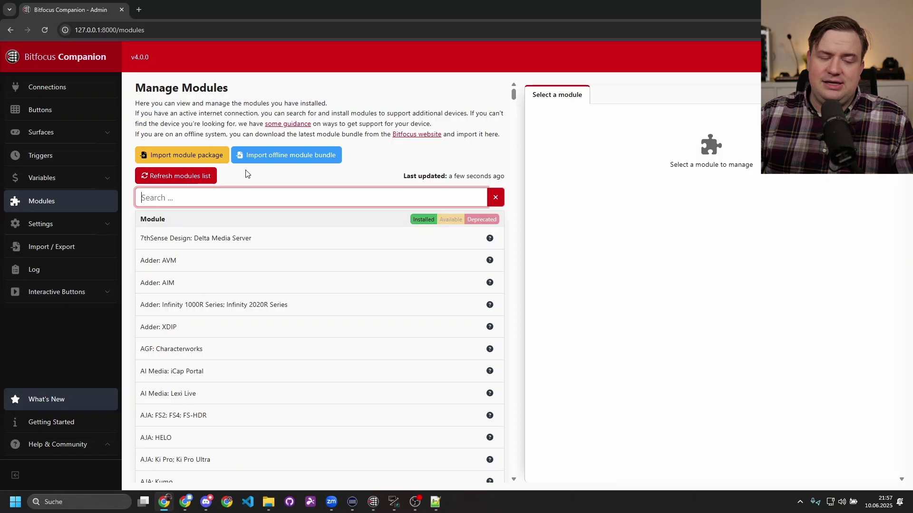
# Import the module package h2r-layouts-1.0.0.tgz, and open the Here to Record: H2R Layouts module's details.
pyautogui.click(199, 155)
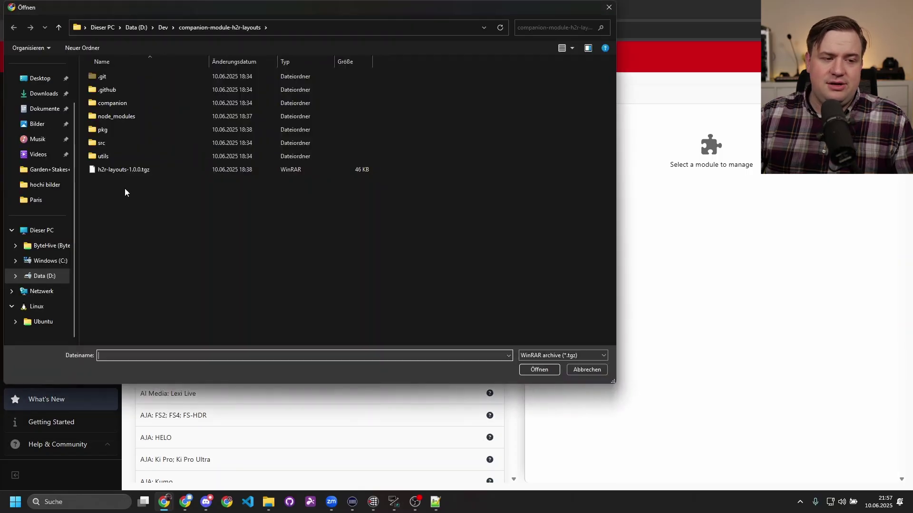
pyautogui.doubleClick(128, 171)
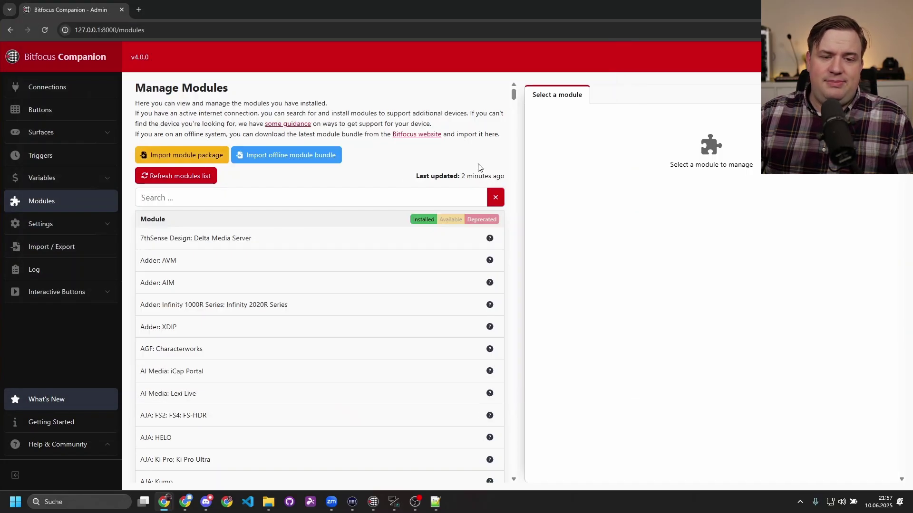
pyautogui.click(353, 198)
pyautogui.write('lay')
pyautogui.click(238, 241)
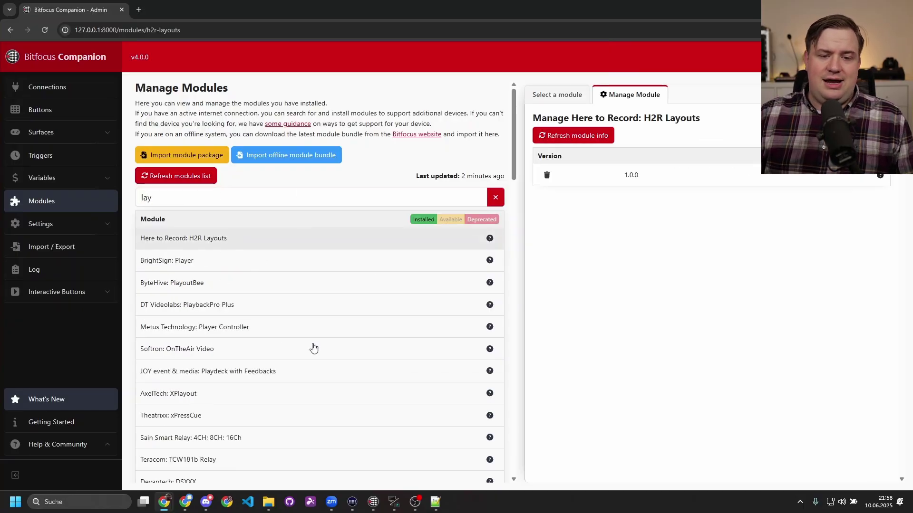
# Find the StudioCoast vMix module and install its older versions 4.0.1, 4.0.0 and 3.9.6.
pyautogui.click(241, 288)
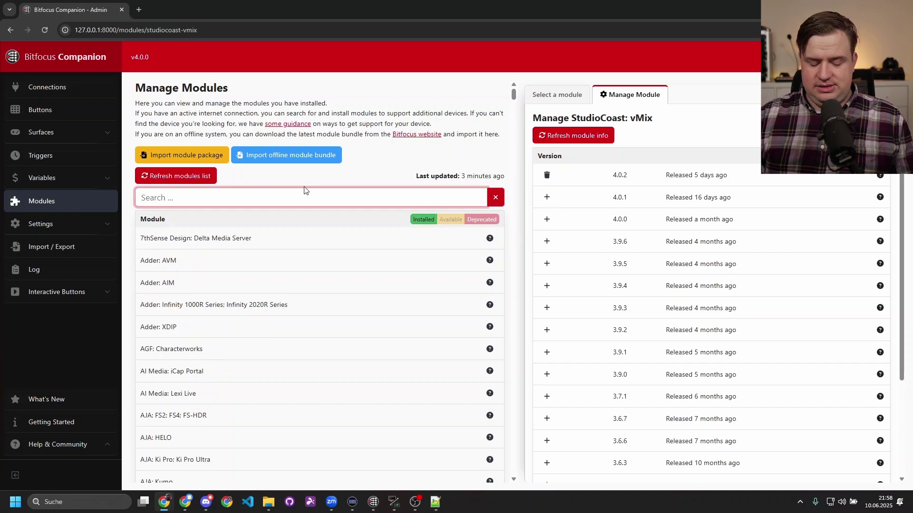
pyautogui.write('vmix')
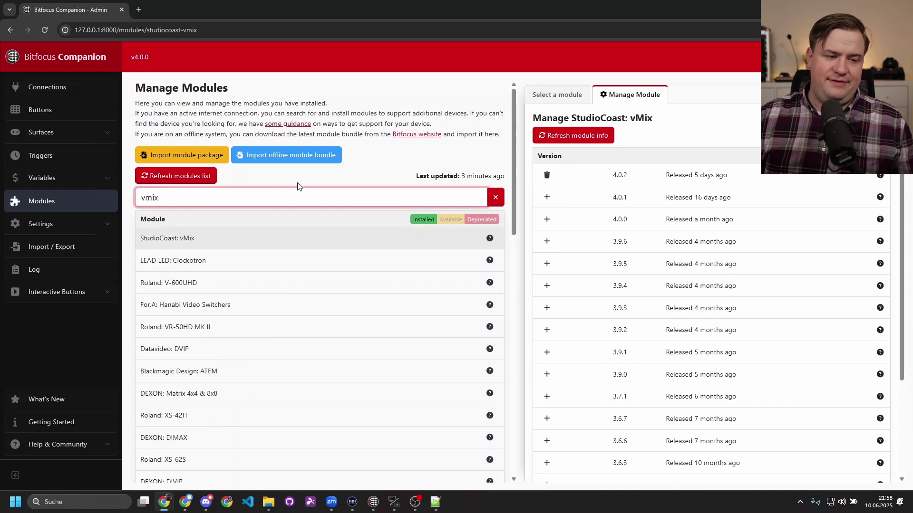
pyautogui.click(282, 245)
pyautogui.click(548, 223)
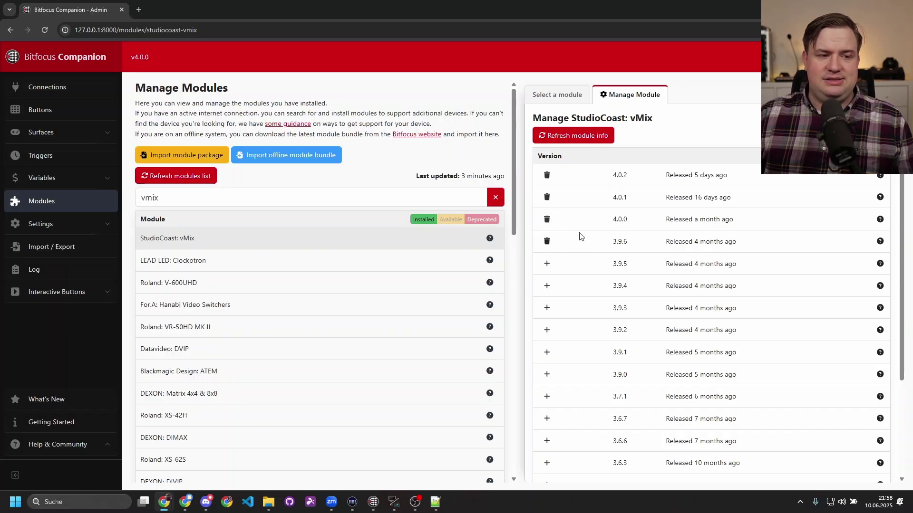
# Add a StudioCoast vMix connection labelled vmix using module version v4.0.2 (Latest stable).
pyautogui.click(45, 91)
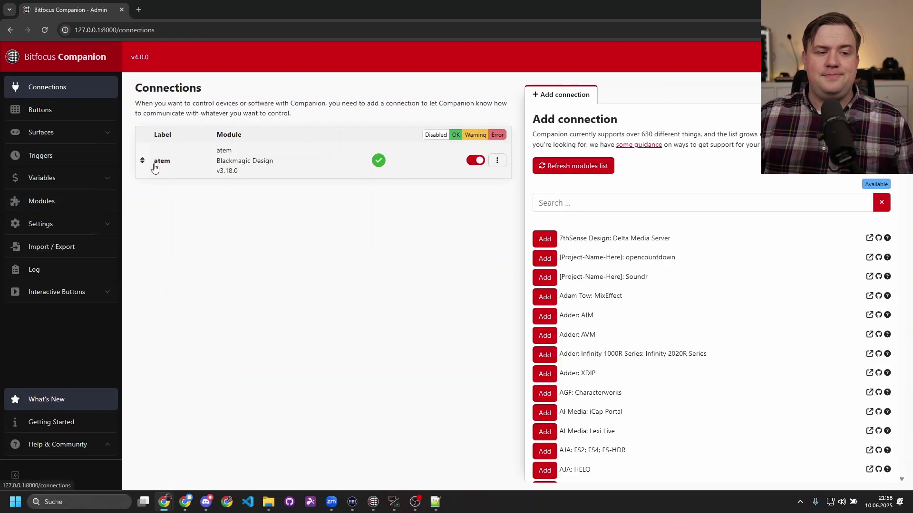
pyautogui.click(606, 208)
pyautogui.write('vmix')
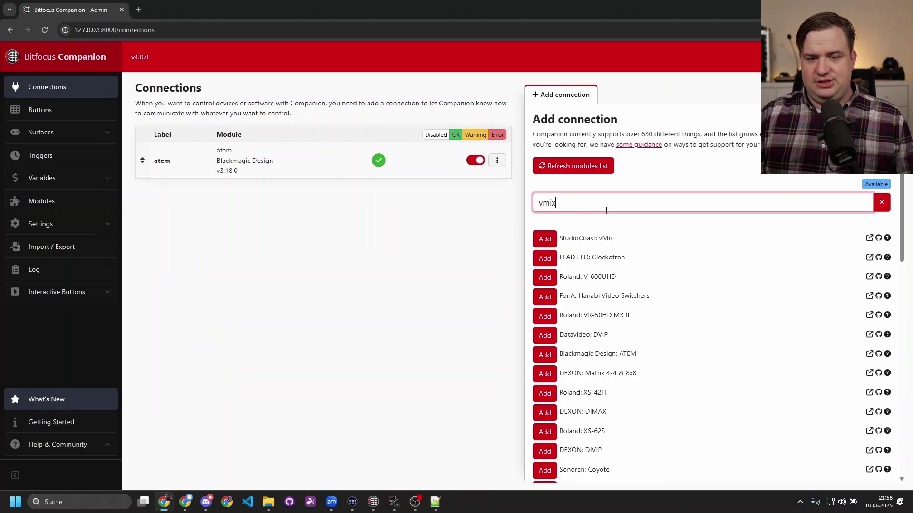
pyautogui.click(545, 238)
pyautogui.click(494, 190)
pyautogui.click(380, 223)
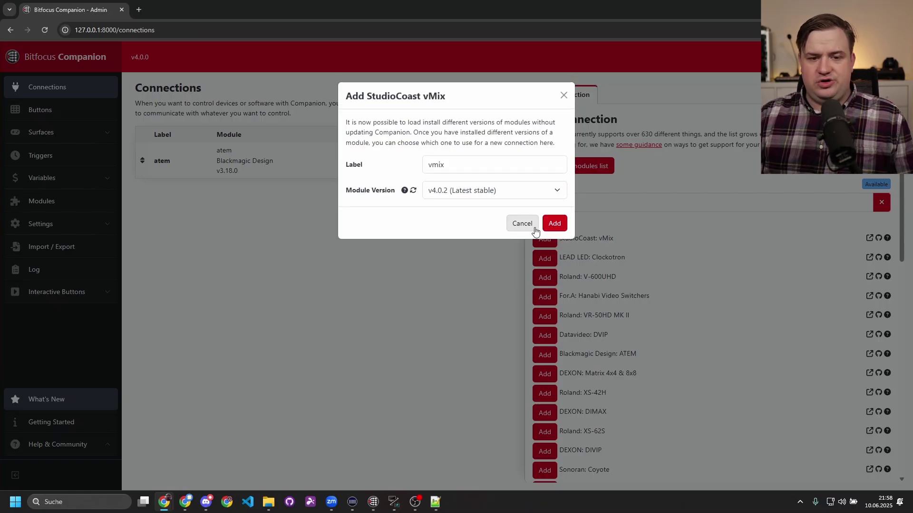
pyautogui.click(561, 225)
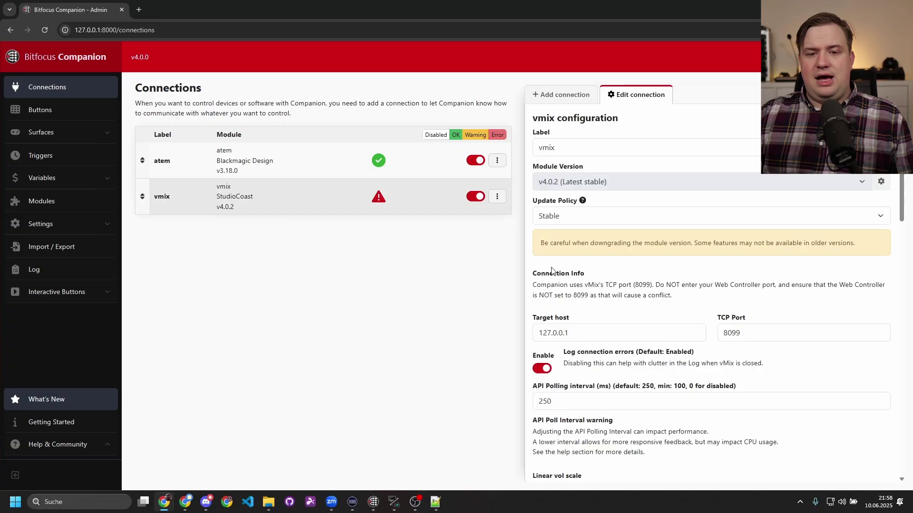
# Disable the vmix connection and review its available module versions and update policy options.
pyautogui.click(474, 199)
pyautogui.click(579, 183)
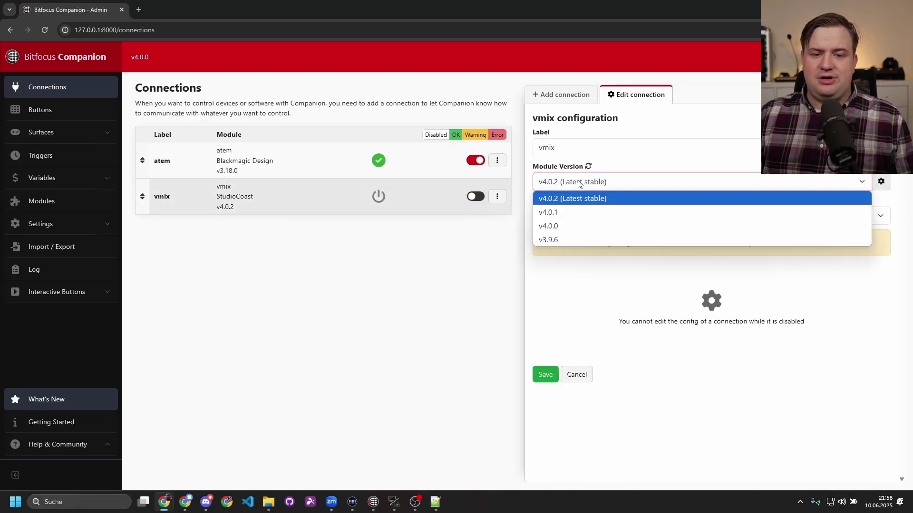
pyautogui.click(569, 305)
pyautogui.click(566, 216)
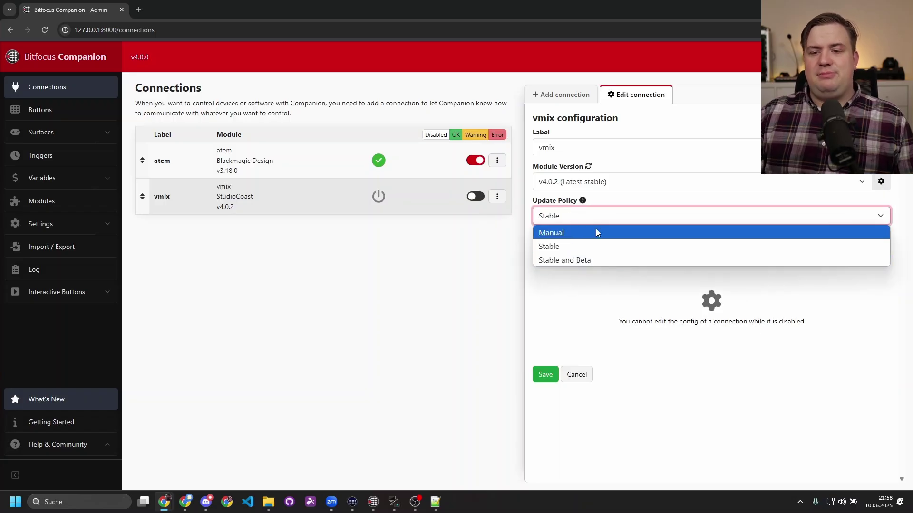
pyautogui.click(597, 290)
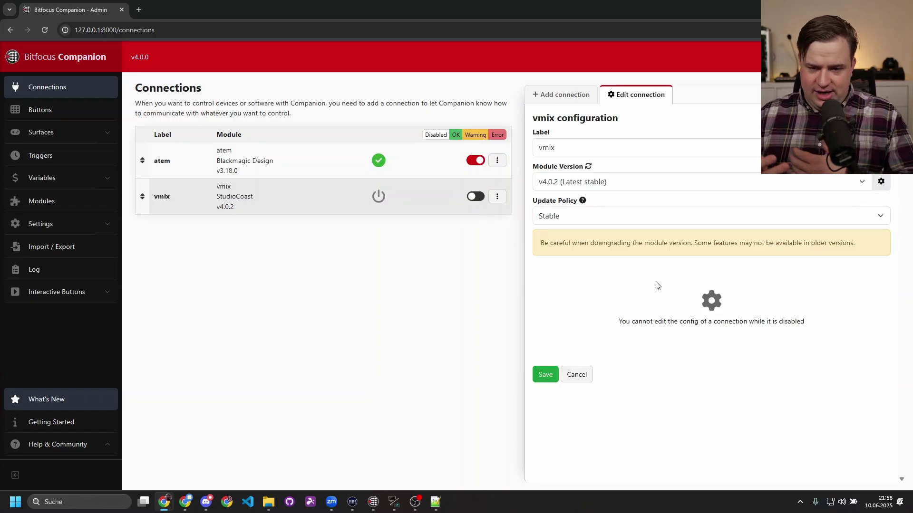
# Add a second StudioCoast vMix connection using module version v4.0.0.
pyautogui.click(557, 95)
pyautogui.click(576, 194)
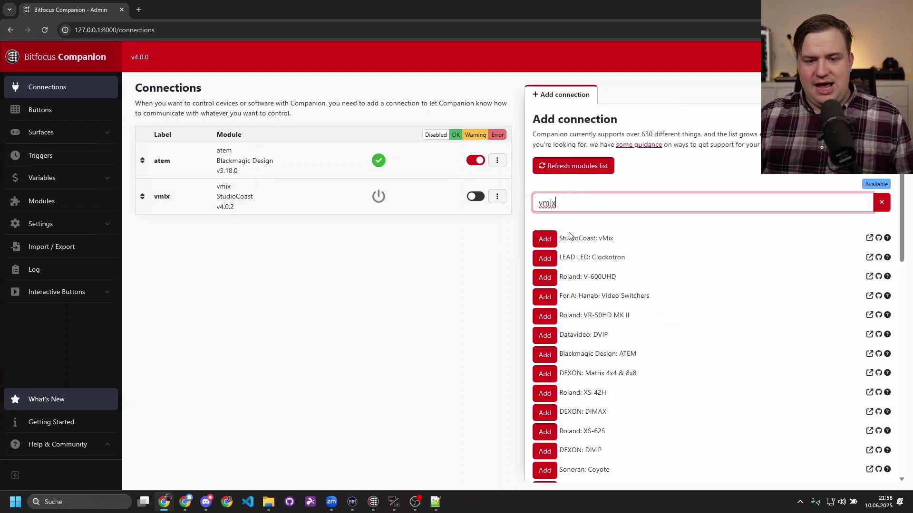
pyautogui.click(546, 239)
pyautogui.click(519, 192)
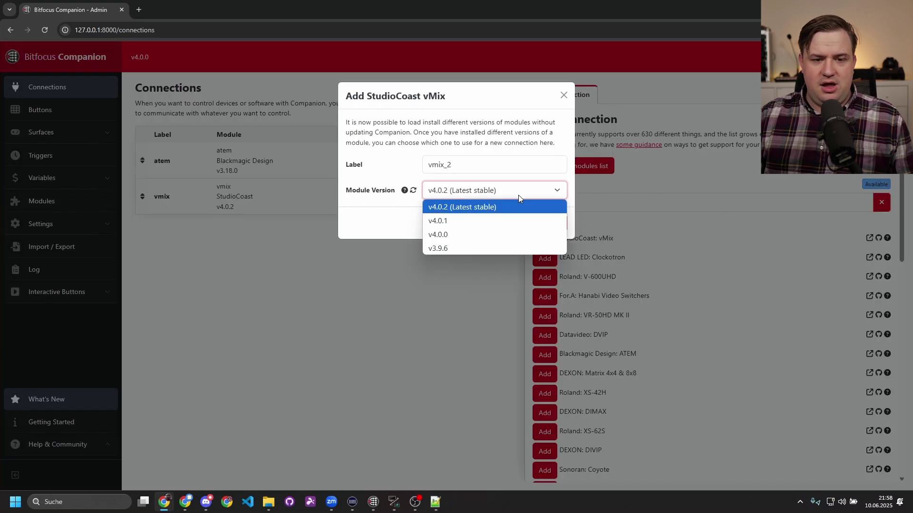
pyautogui.click(493, 241)
pyautogui.click(557, 222)
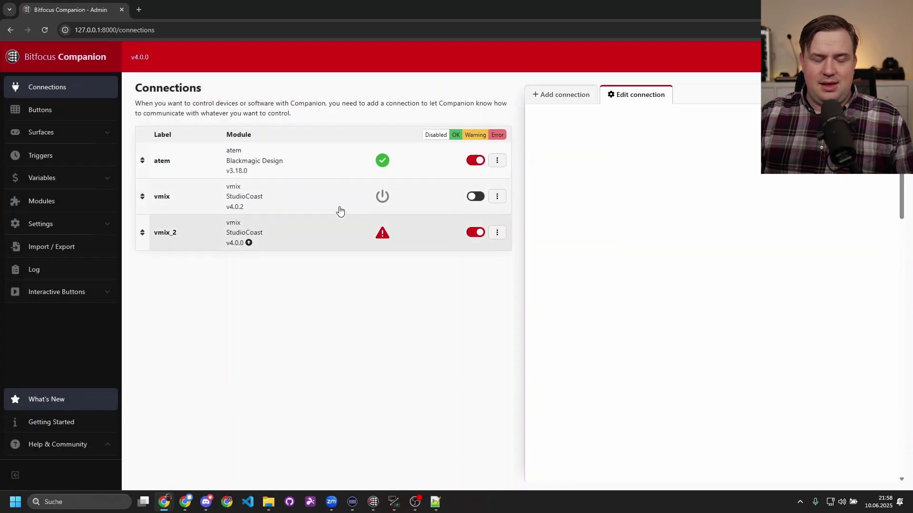
# Examine the configurations of the two vMix connections and return to the connections overview.
pyautogui.click(185, 198)
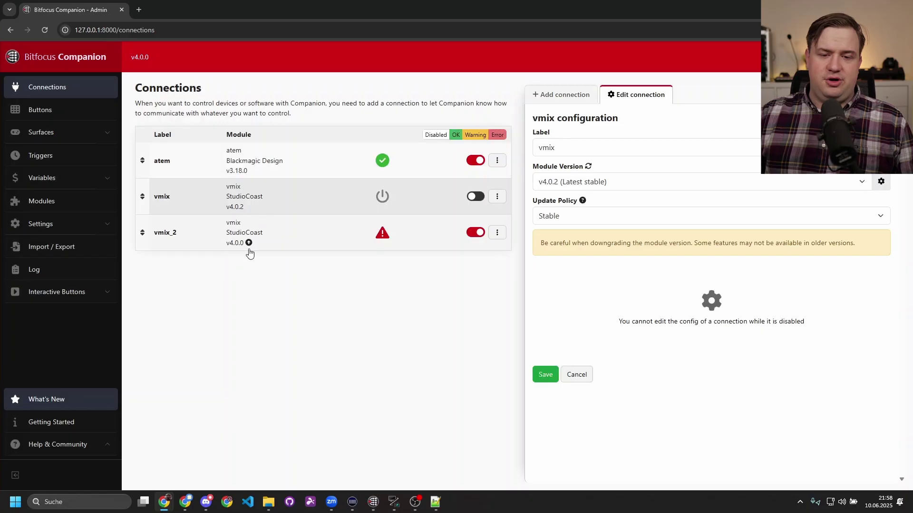
pyautogui.click(303, 234)
pyautogui.click(47, 87)
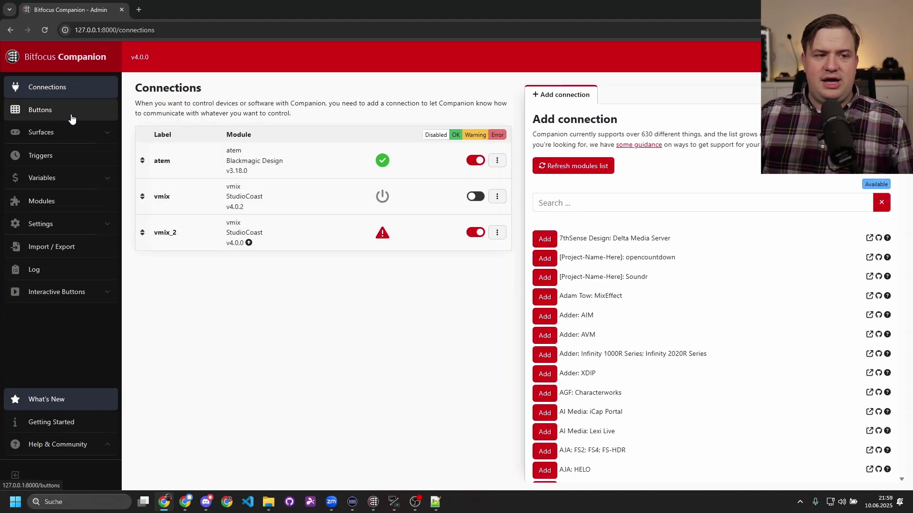
# Insert four unnamed pages after page 1 in the button pages list.
pyautogui.click(71, 117)
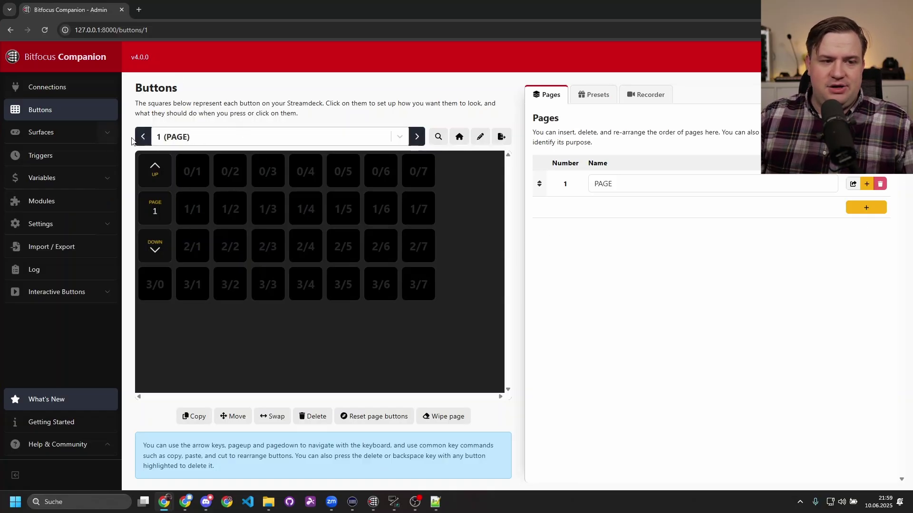
pyautogui.click(164, 137)
pyautogui.click(613, 269)
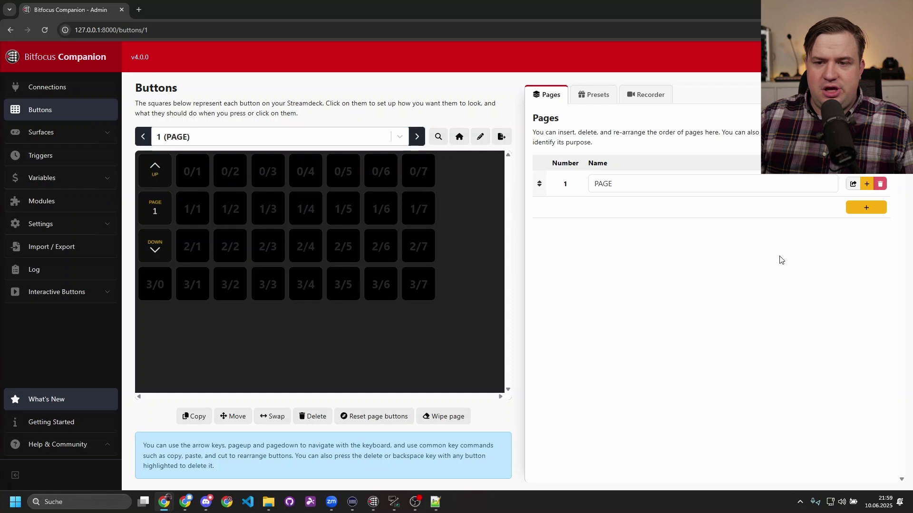
pyautogui.click(865, 209)
pyautogui.click(621, 171)
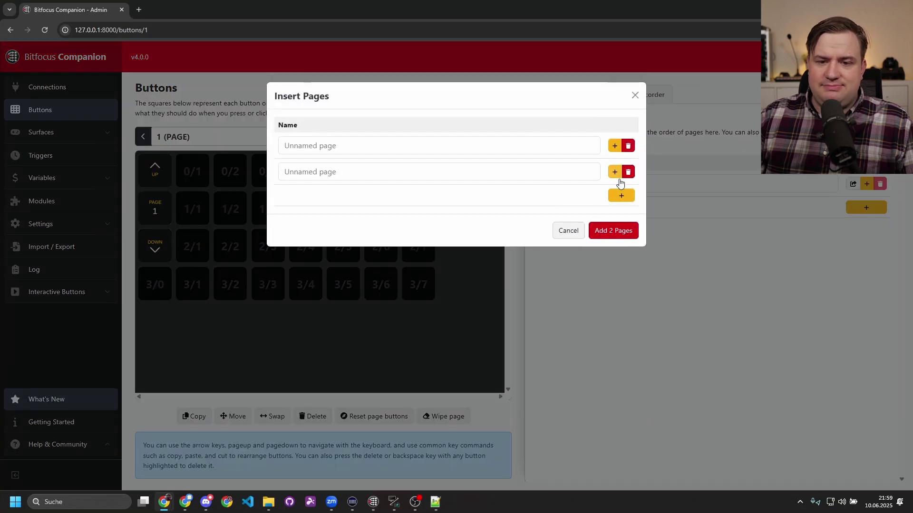
pyautogui.click(621, 195)
pyautogui.click(622, 222)
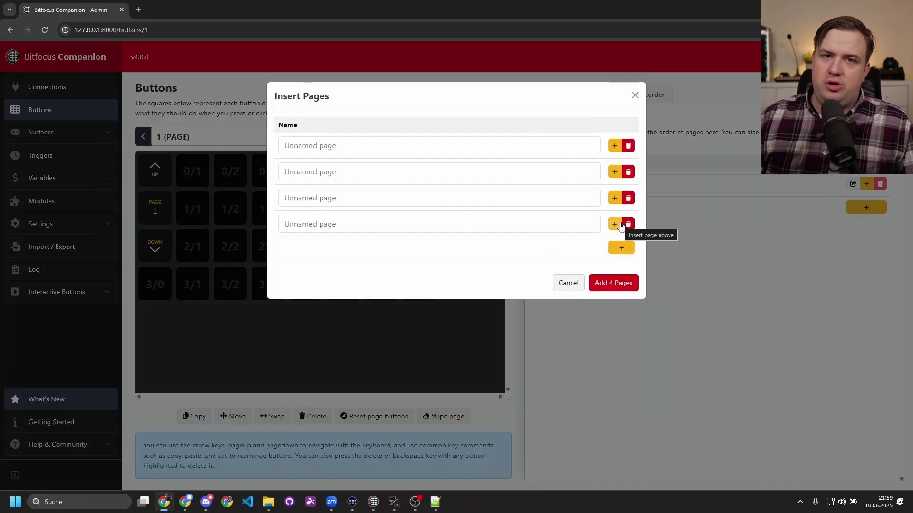
pyautogui.click(621, 282)
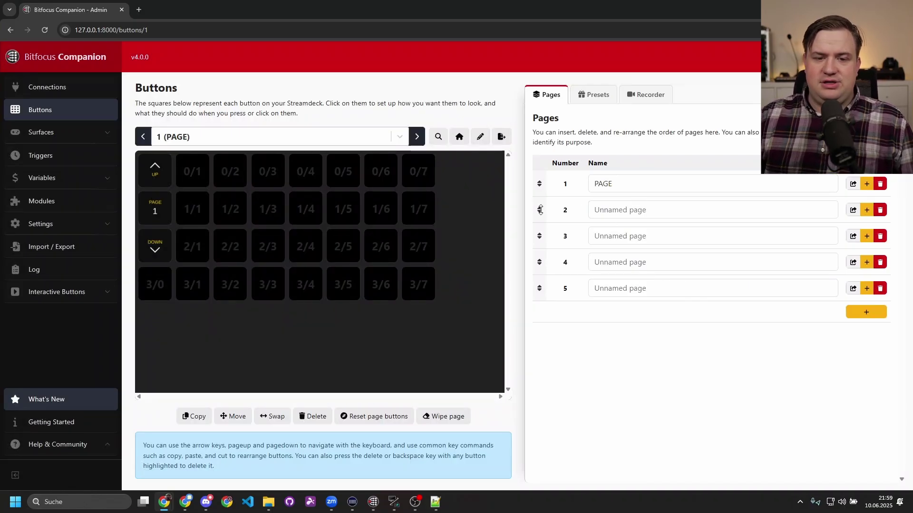
# Name page 2 "Audio" and move it to position 5 in the page order.
pyautogui.moveTo(540, 209)
pyautogui.mouseDown()
pyautogui.moveTo(546, 255)
pyautogui.moveTo(547, 210)
pyautogui.mouseUp()
pyautogui.click(651, 209)
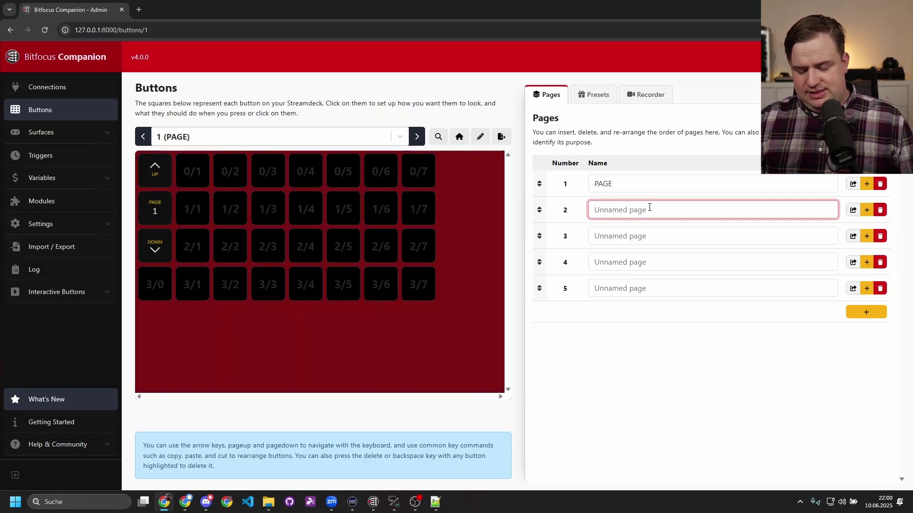
pyautogui.write('Audio')
pyautogui.click(658, 397)
pyautogui.moveTo(539, 210); pyautogui.dragTo(540, 289)
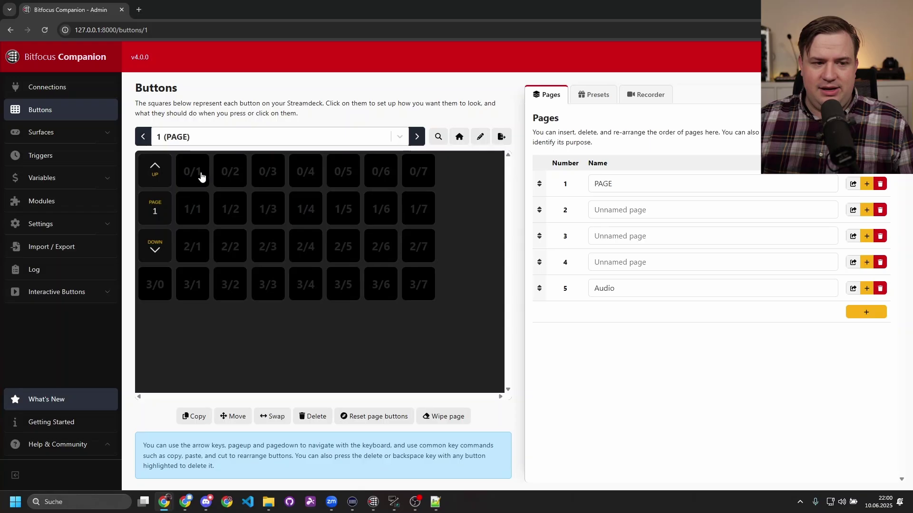
# Create a regular button at position 0/1 of page 1 with the text "Lower third".
pyautogui.click(194, 174)
pyautogui.click(560, 123)
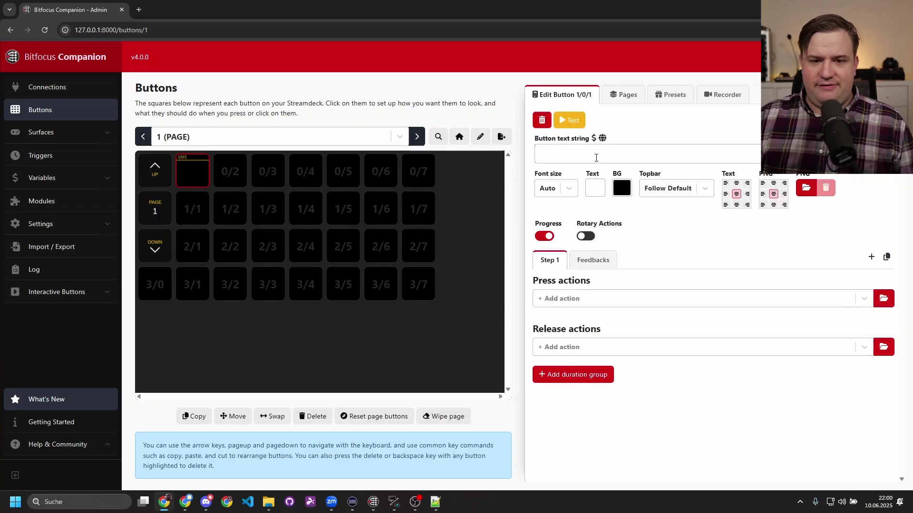
pyautogui.click(596, 158)
pyautogui.write('Lo')
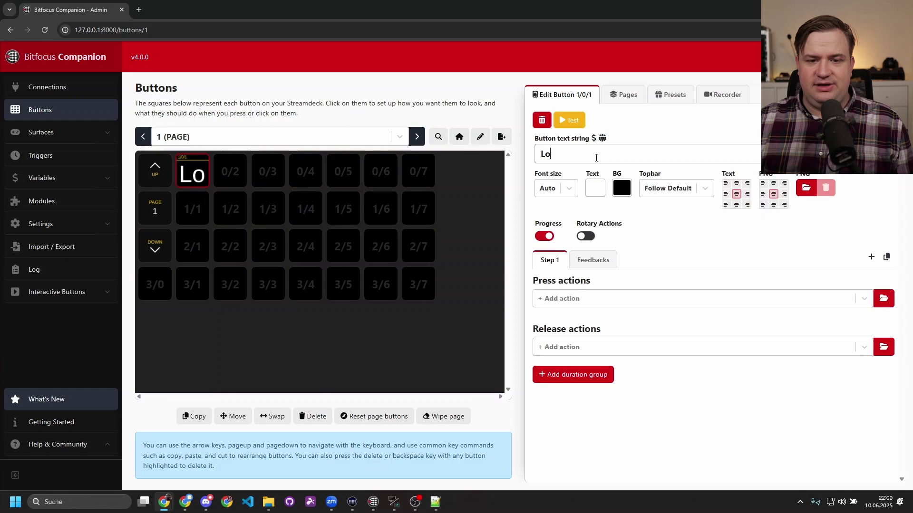
pyautogui.write('wer third')
# Search the atem actions for "dsk" and add Downstream key: Set OnAir to the Lower third button's press actions.
pyautogui.click(561, 299)
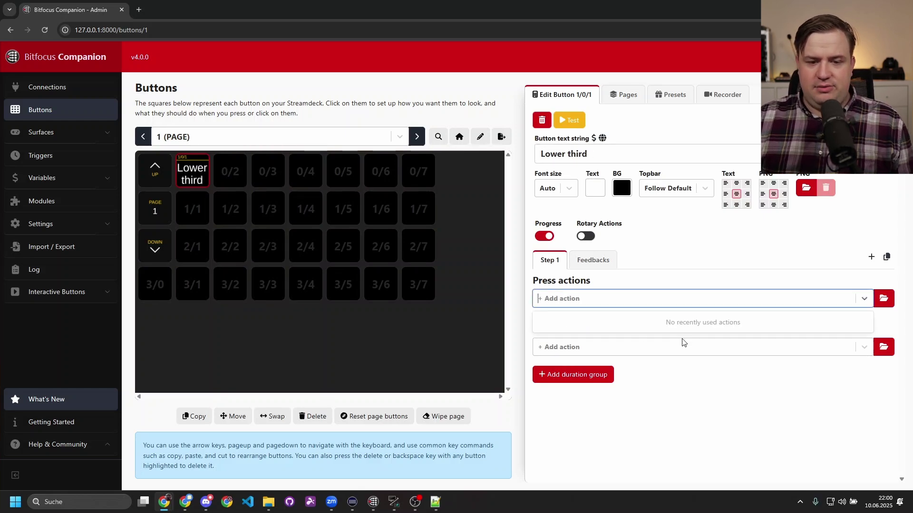
pyautogui.click(883, 298)
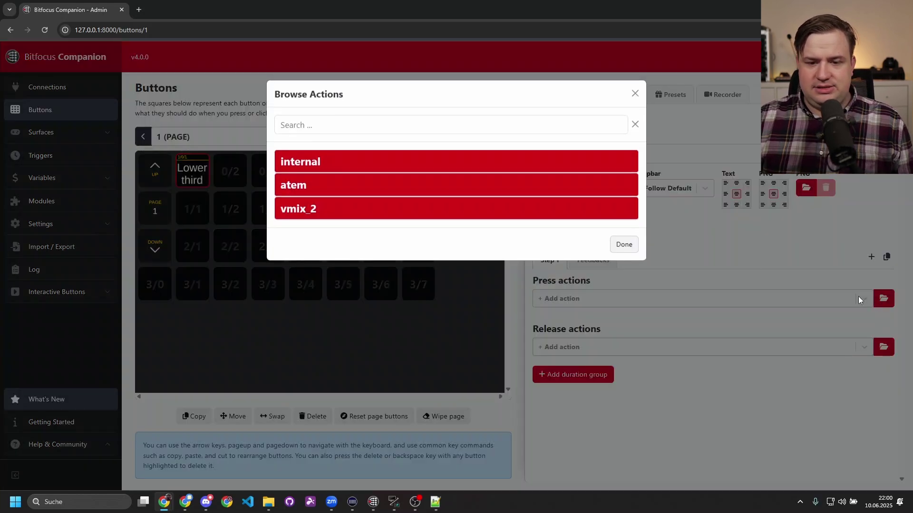
pyautogui.click(291, 187)
pyautogui.click(353, 128)
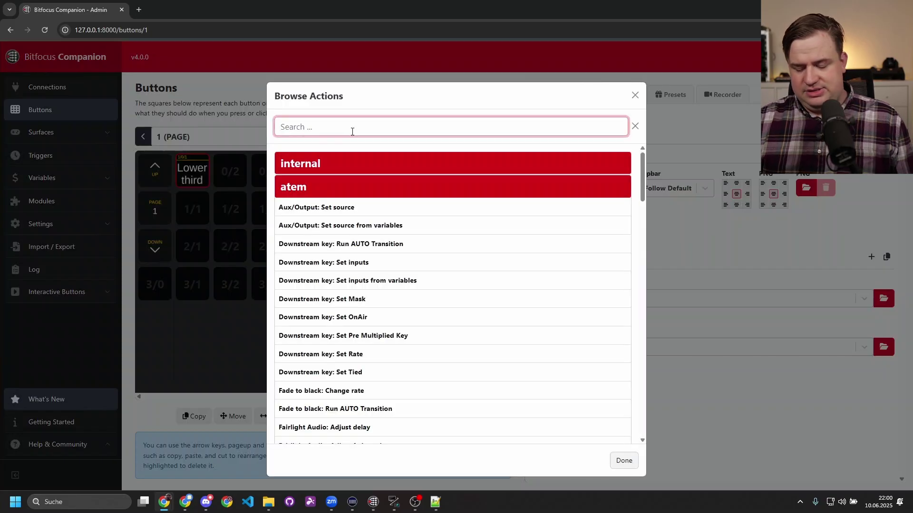
pyautogui.write('dsk')
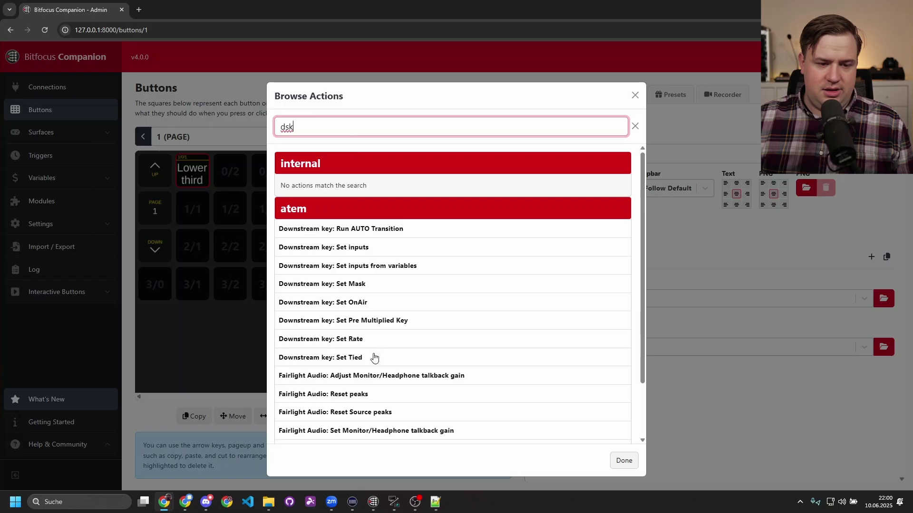
pyautogui.click(359, 303)
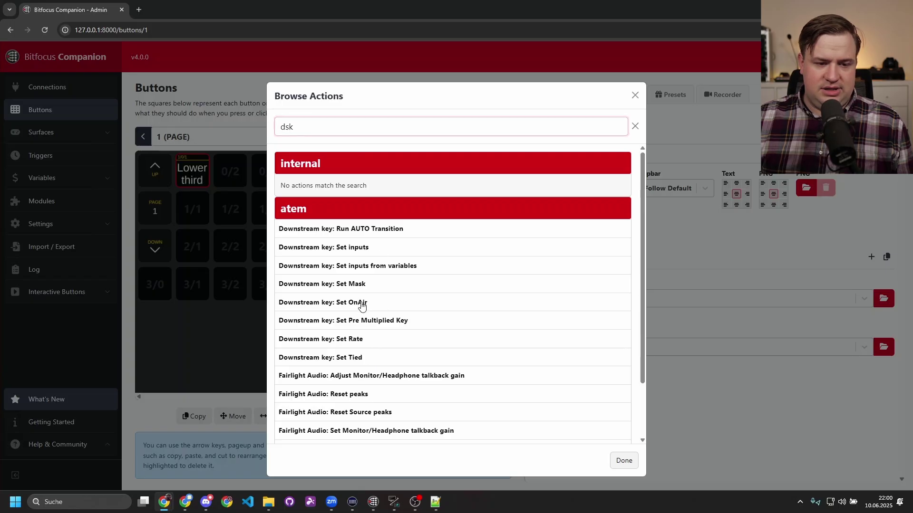
pyautogui.click(623, 460)
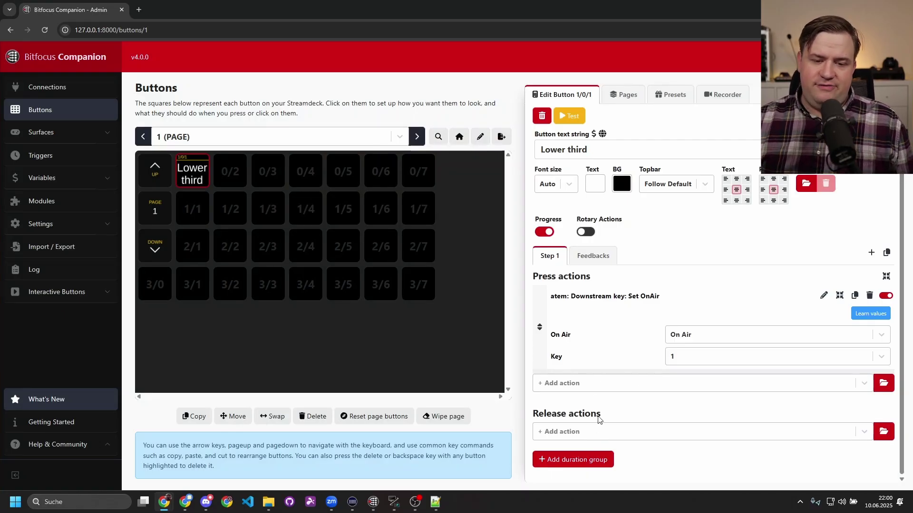
# Add an internal Logic: If statement to the press actions and delete the standalone Downstream key: Set OnAir action.
pyautogui.click(595, 383)
pyautogui.write('if')
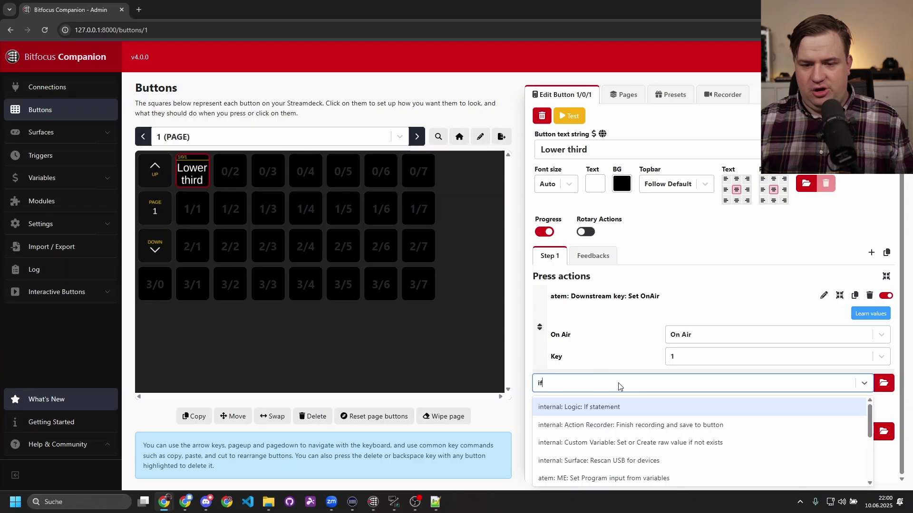
pyautogui.click(605, 408)
pyautogui.scroll(-3, 622, 355)
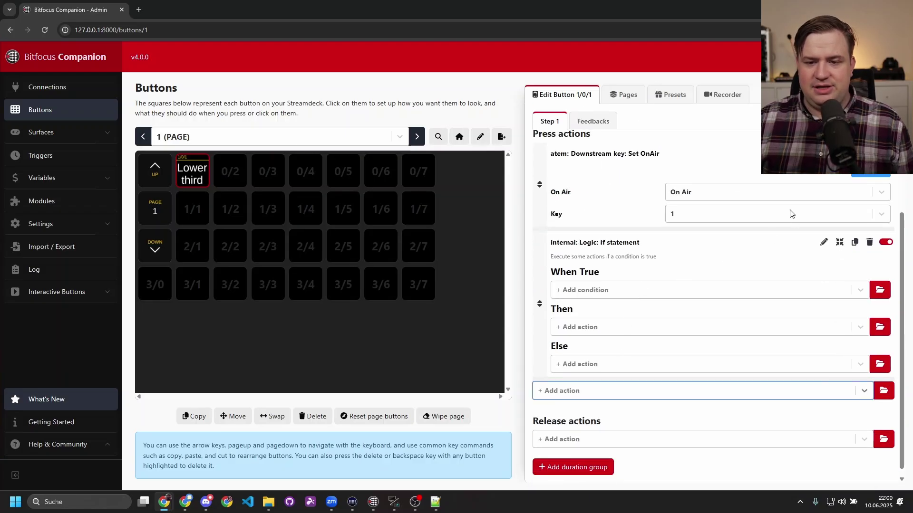
pyautogui.scroll(1, 713, 206)
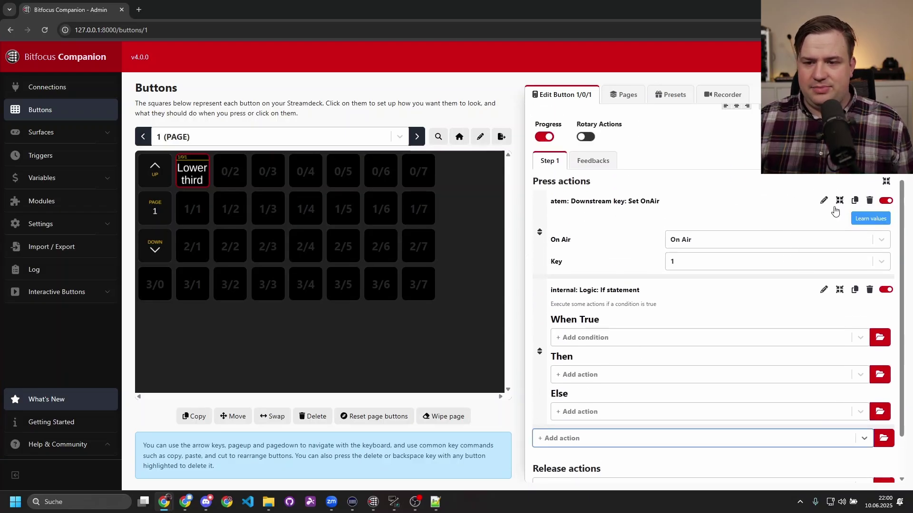
pyautogui.click(870, 200)
pyautogui.click(552, 157)
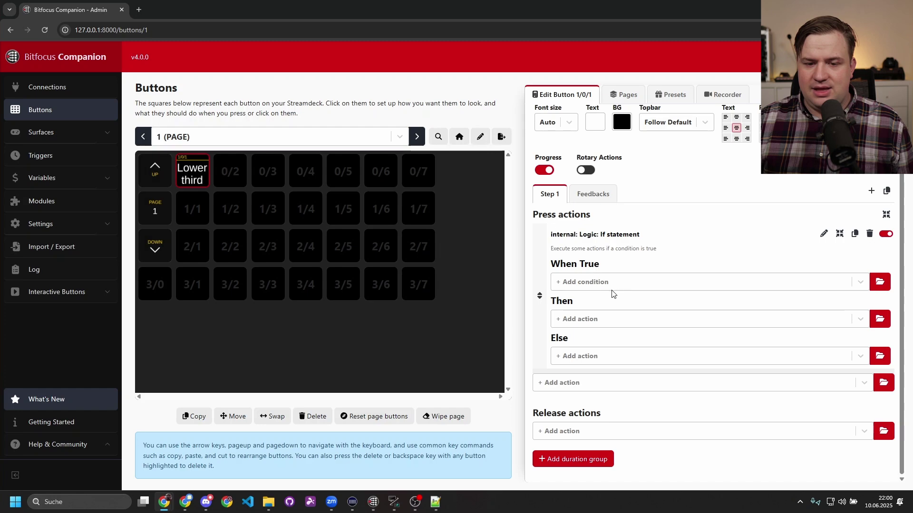
# Add the atem Tally: Program condition to the If statement's When True section.
pyautogui.click(604, 283)
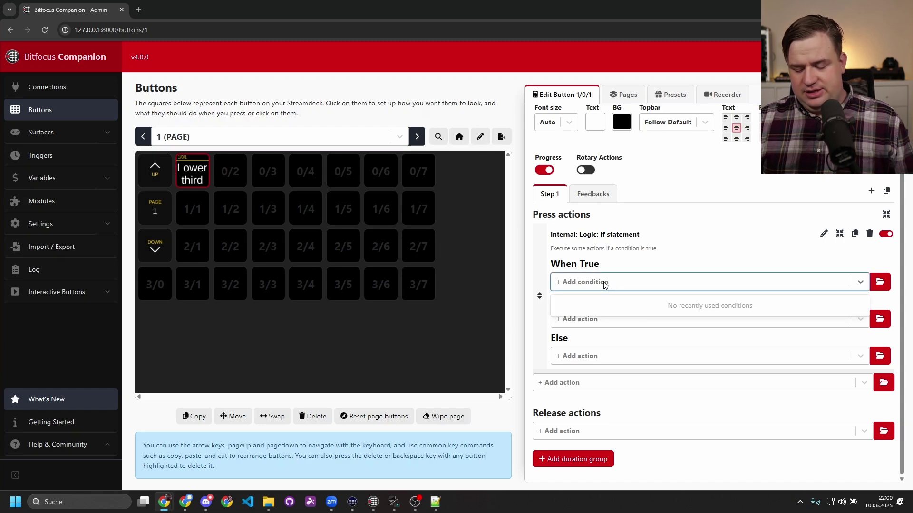
pyautogui.write('vmix')
pyautogui.click(880, 281)
pyautogui.click(297, 182)
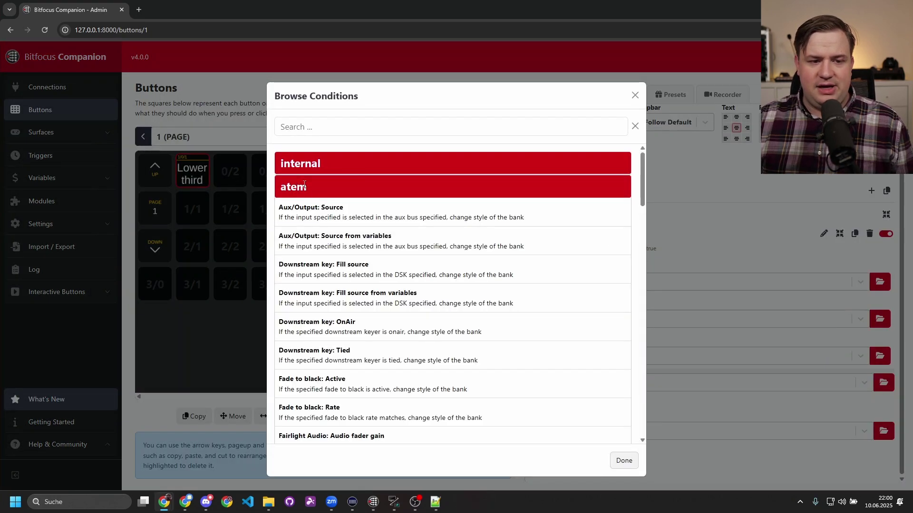
pyautogui.click(335, 127)
pyautogui.write('tally')
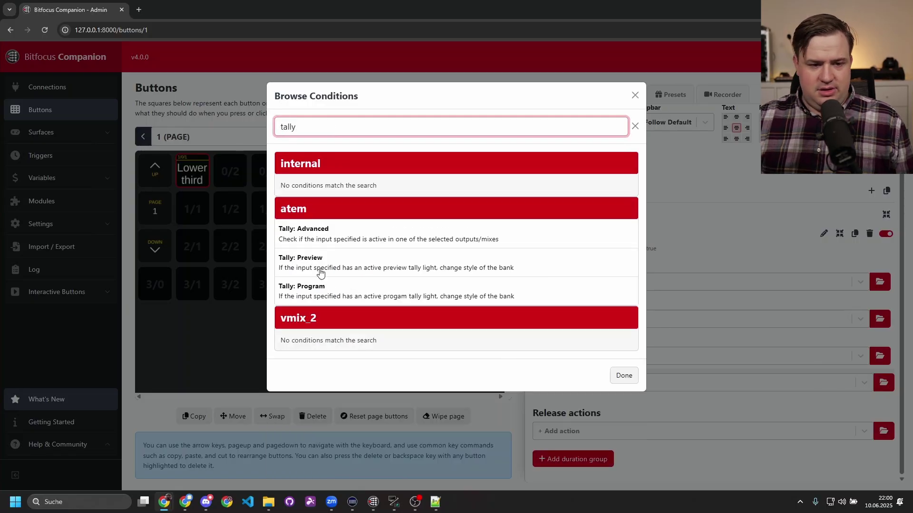
pyautogui.click(317, 292)
pyautogui.click(623, 375)
# Set the Tally: Program condition's input to SuperSource and invert the condition.
pyautogui.click(703, 335)
pyautogui.scroll(-3, 728, 418)
pyautogui.click(728, 479)
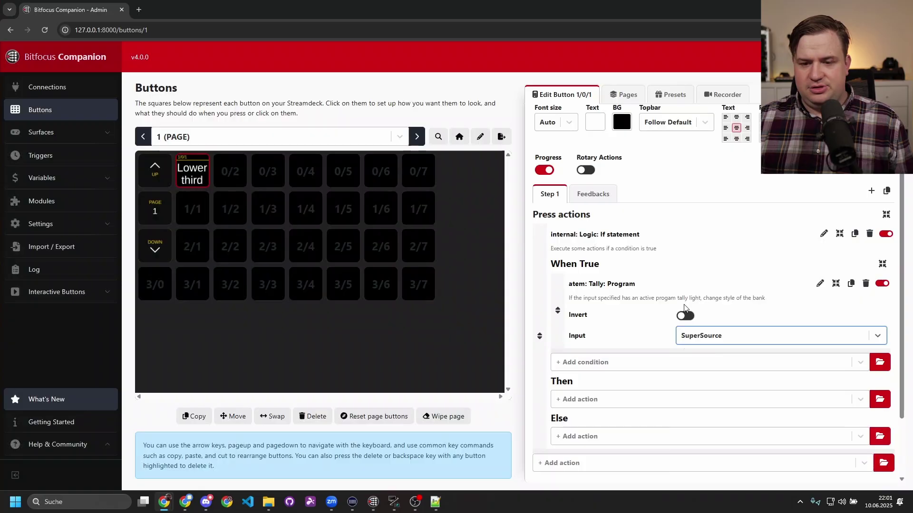
pyautogui.click(685, 316)
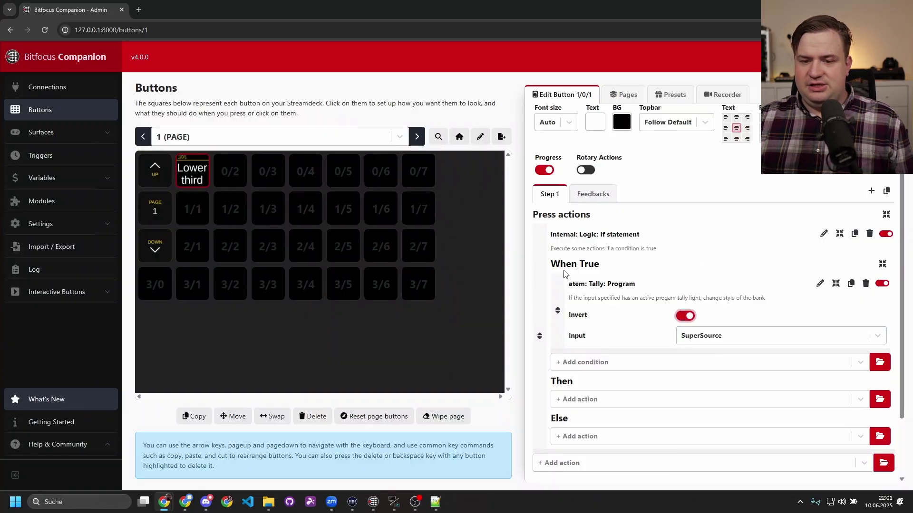
# Add the atem Downstream key: Set OnAir action to the Then branch of the If statement.
pyautogui.click(602, 402)
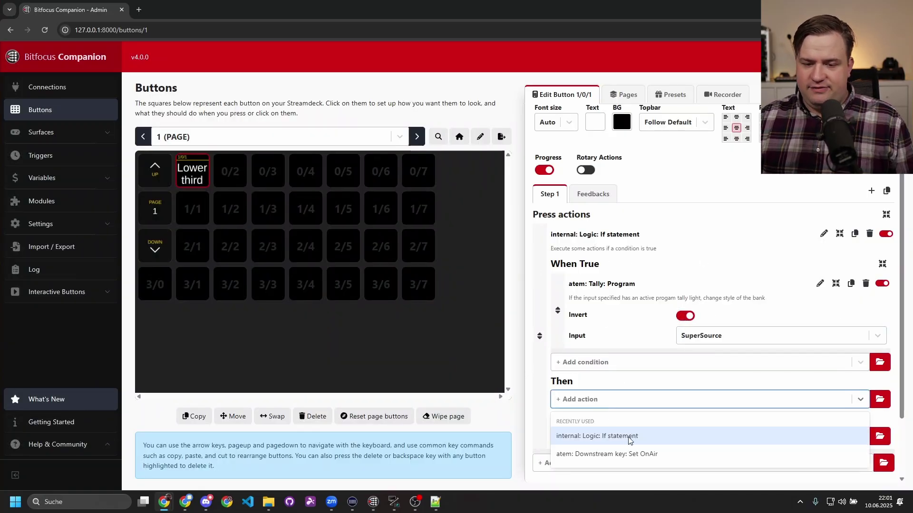
pyautogui.click(634, 455)
pyautogui.scroll(3, 707, 367)
pyautogui.scroll(-4, 616, 323)
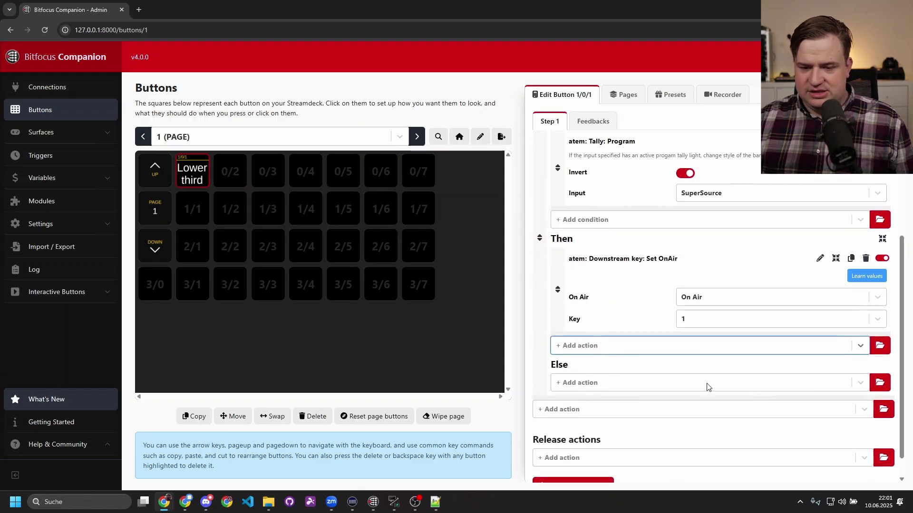
pyautogui.scroll(2, 706, 388)
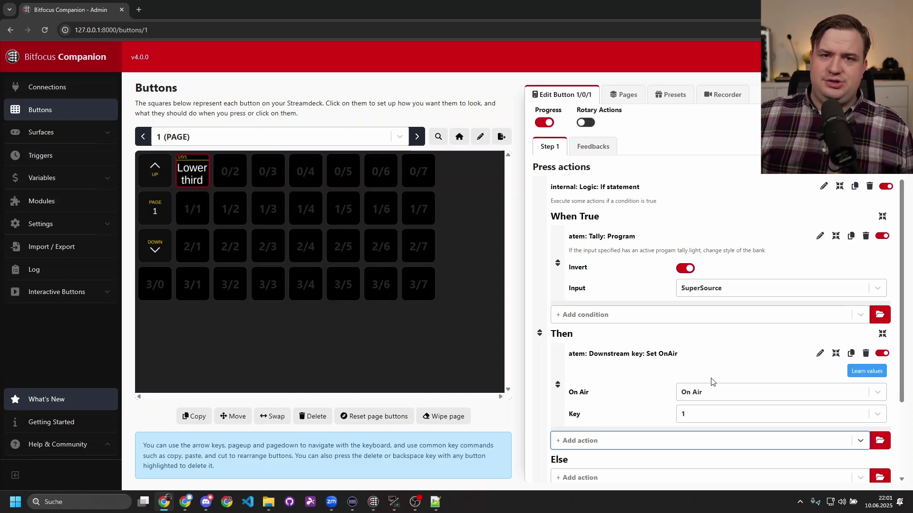
pyautogui.scroll(-2, 696, 371)
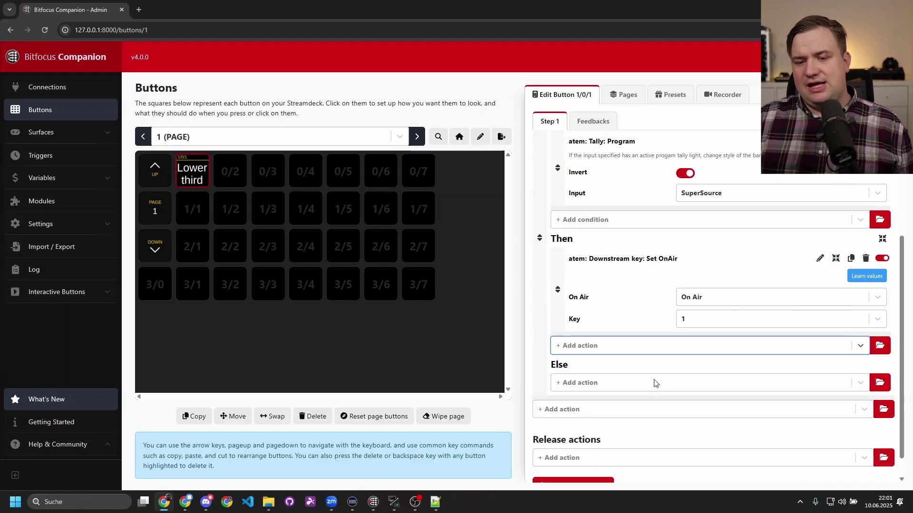
pyautogui.scroll(-1, 656, 382)
pyautogui.scroll(2, 661, 340)
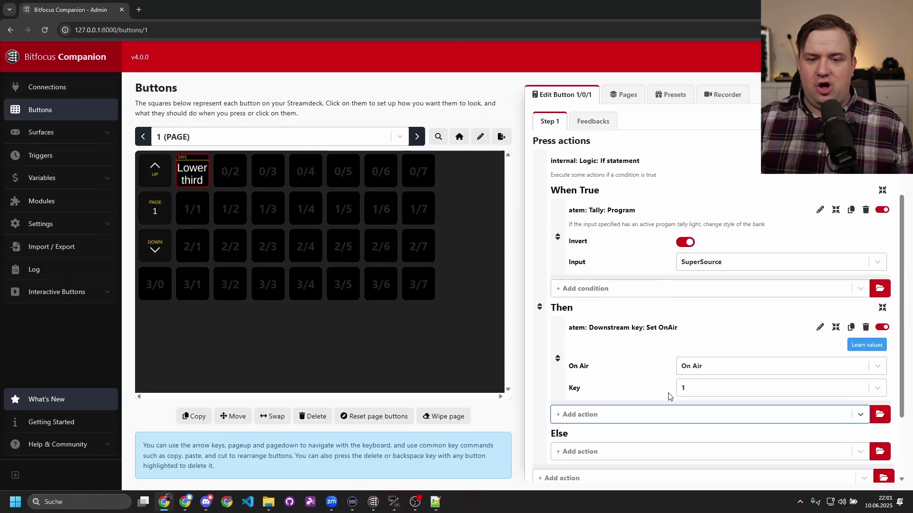
# Add an internal Action Group to the press actions after the If statement.
pyautogui.scroll(-2, 669, 397)
pyautogui.click(627, 384)
pyautogui.write('action')
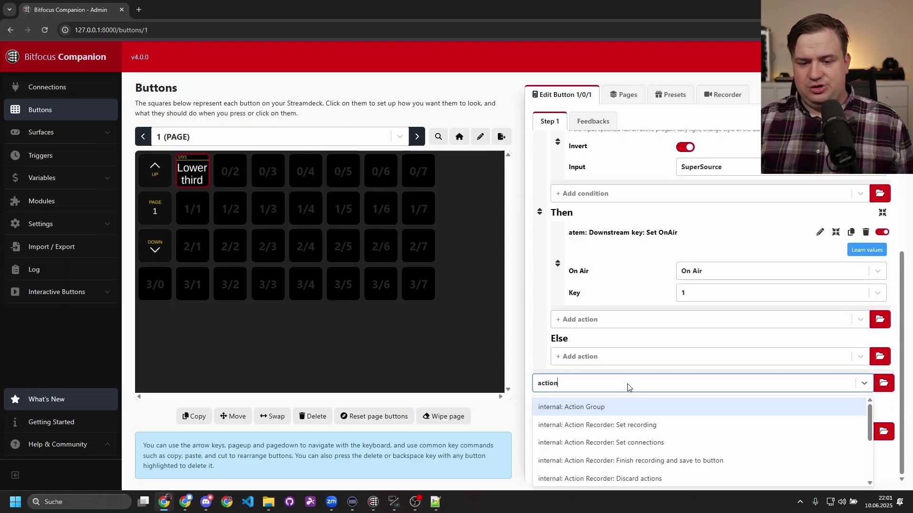
pyautogui.press('Return')
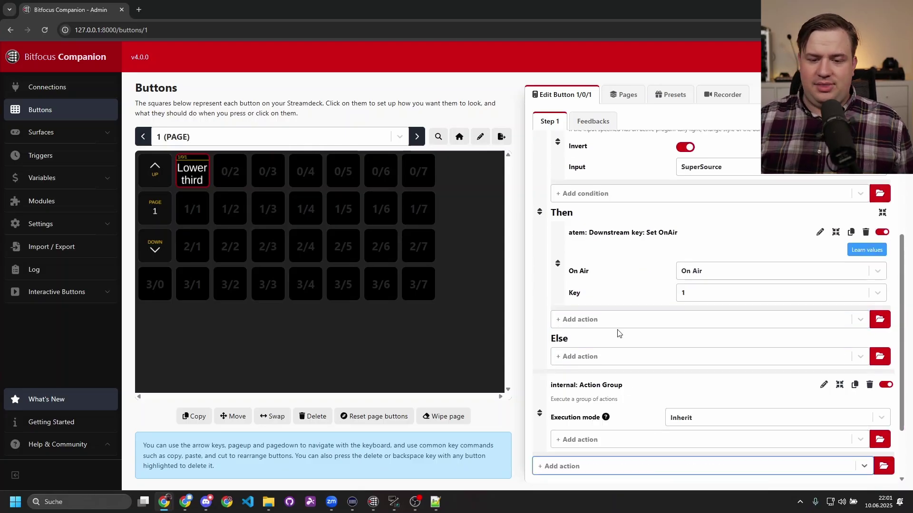
pyautogui.scroll(-2, 617, 331)
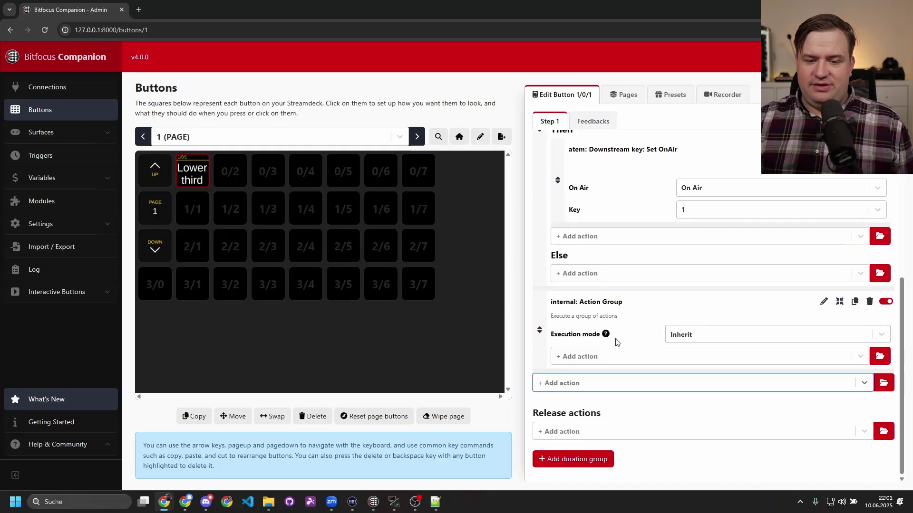
# Add the atem Downstream key: Set OnAir action inside the Action Group.
pyautogui.click(589, 352)
pyautogui.click(624, 412)
pyautogui.scroll(-2, 628, 422)
# Search the actions for "cut" and add atem ME: Perform CUT transition to the Action Group.
pyautogui.click(611, 357)
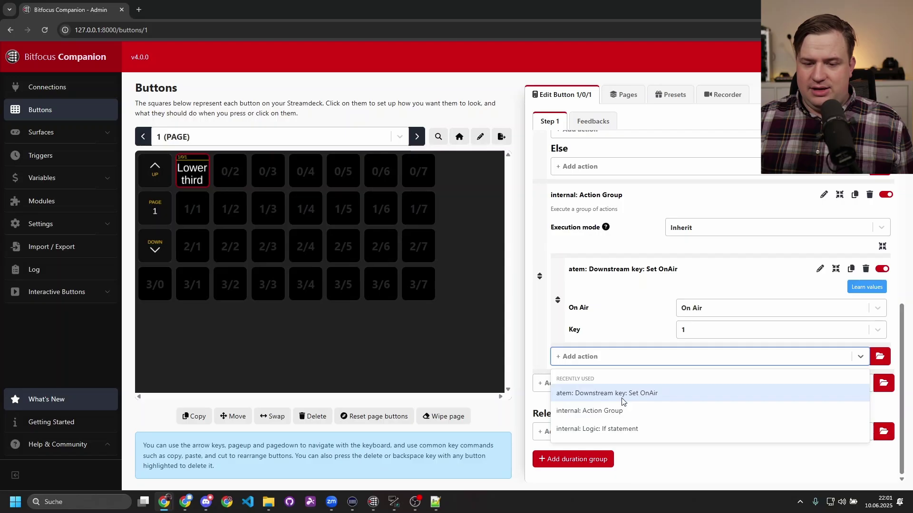
pyautogui.click(880, 357)
pyautogui.click(880, 356)
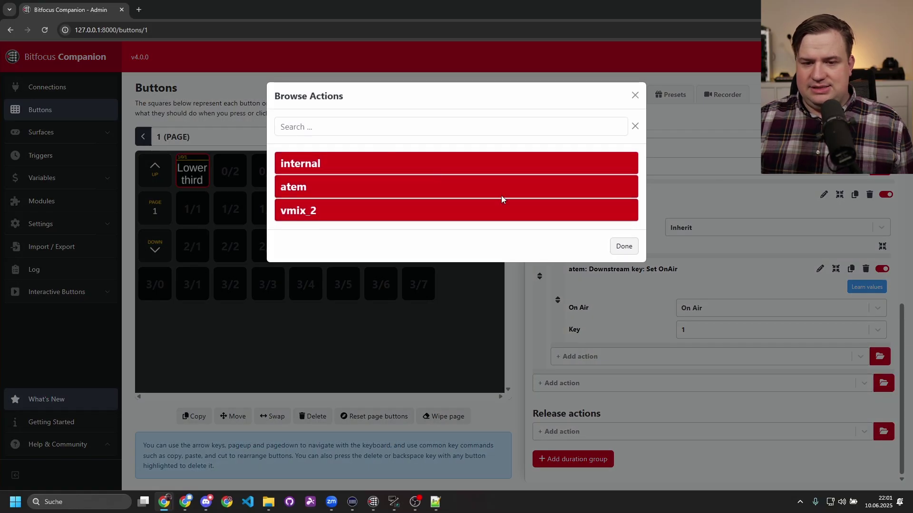
pyautogui.click(351, 128)
pyautogui.write('cut')
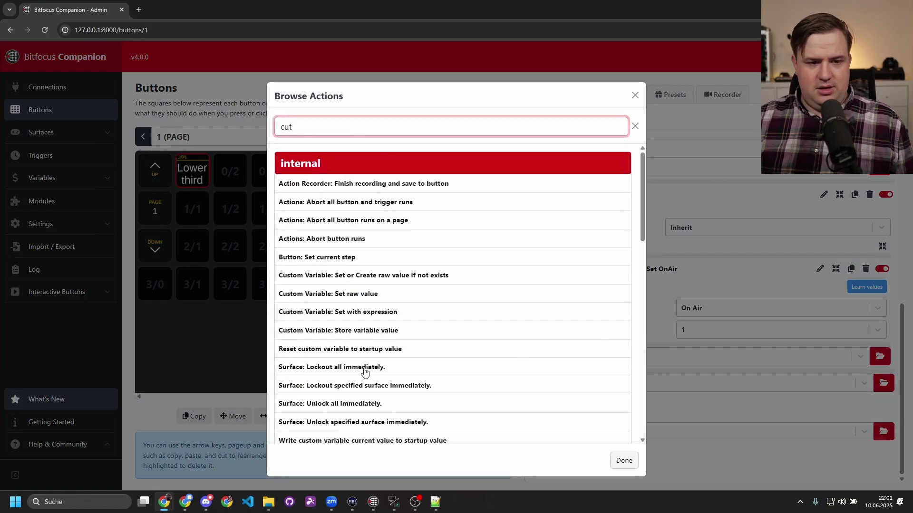
pyautogui.scroll(-6, 356, 371)
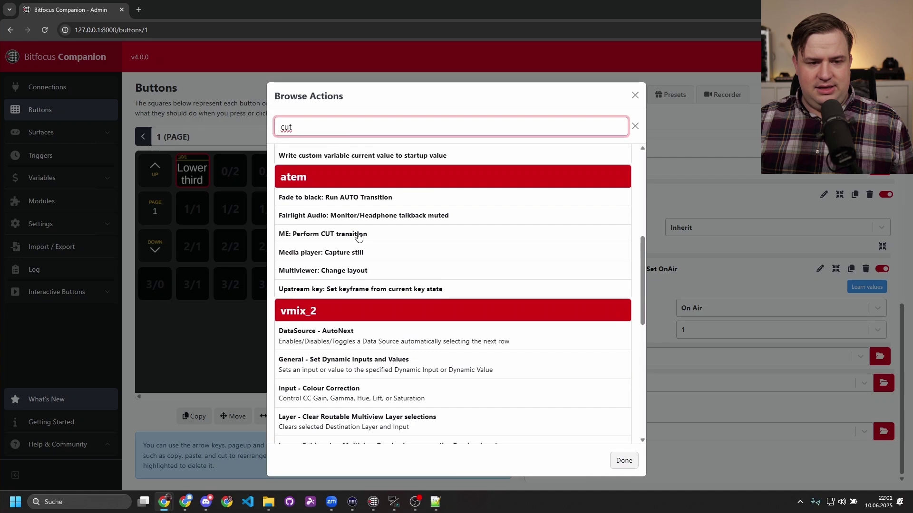
pyautogui.click(359, 233)
pyautogui.click(624, 460)
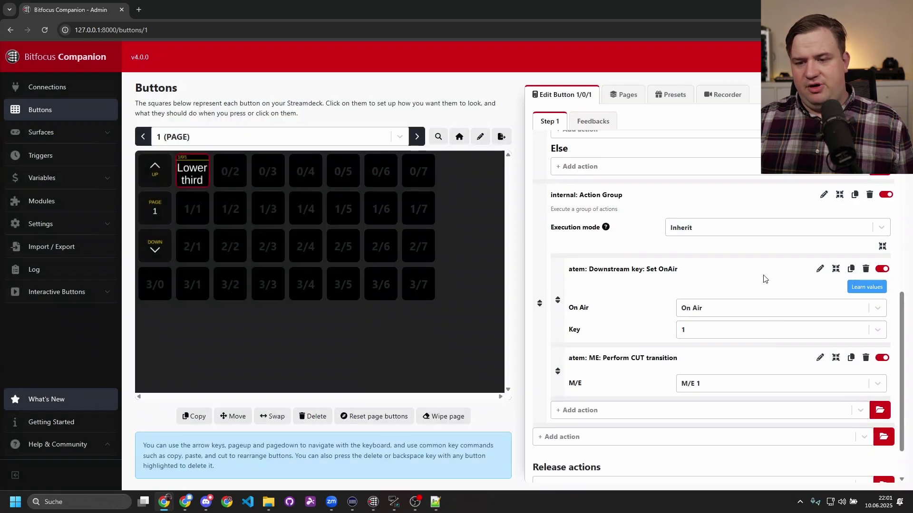
# Examine the execution mode options of the Action Group without changing the mode.
pyautogui.click(702, 234)
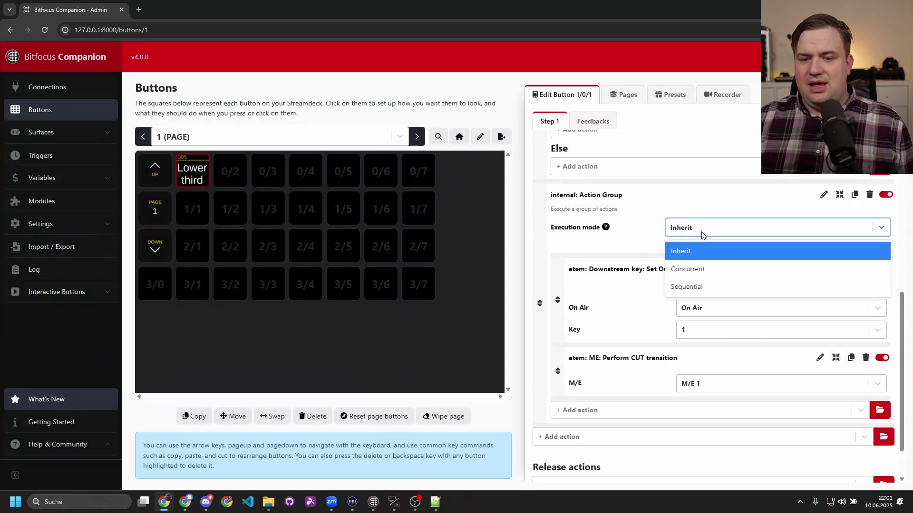
pyautogui.click(622, 224)
pyautogui.scroll(3, 611, 433)
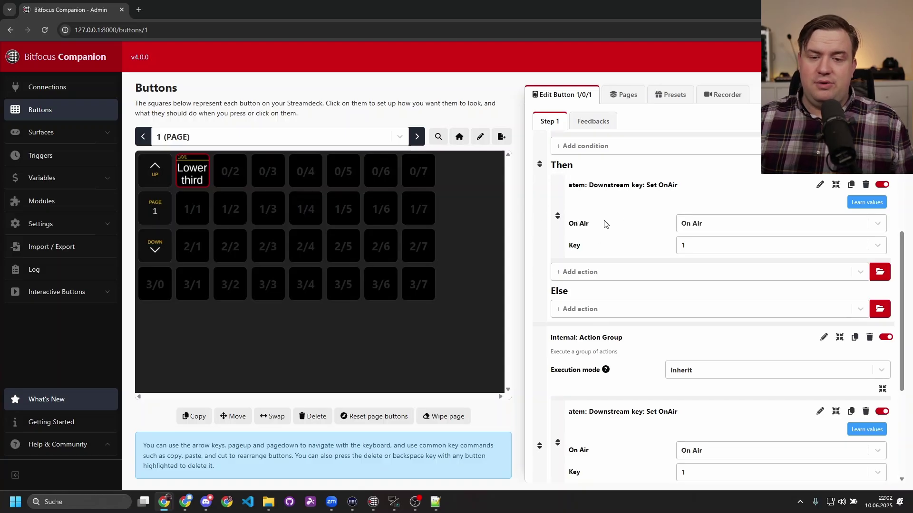
# Add an internal Wait action to the press actions after the Action Group and select its time expression.
pyautogui.scroll(-4, 608, 232)
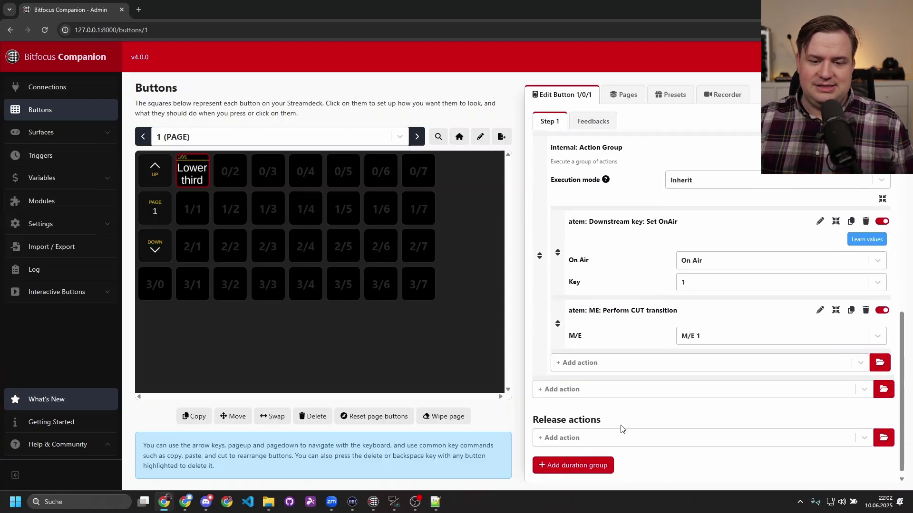
pyautogui.click(615, 390)
pyautogui.write('wai')
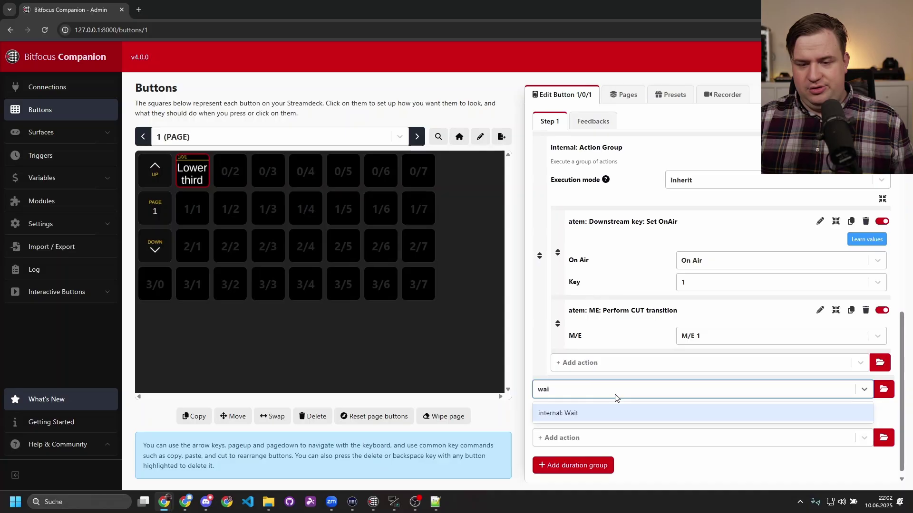
pyautogui.click(610, 413)
pyautogui.moveTo(692, 345); pyautogui.dragTo(660, 344)
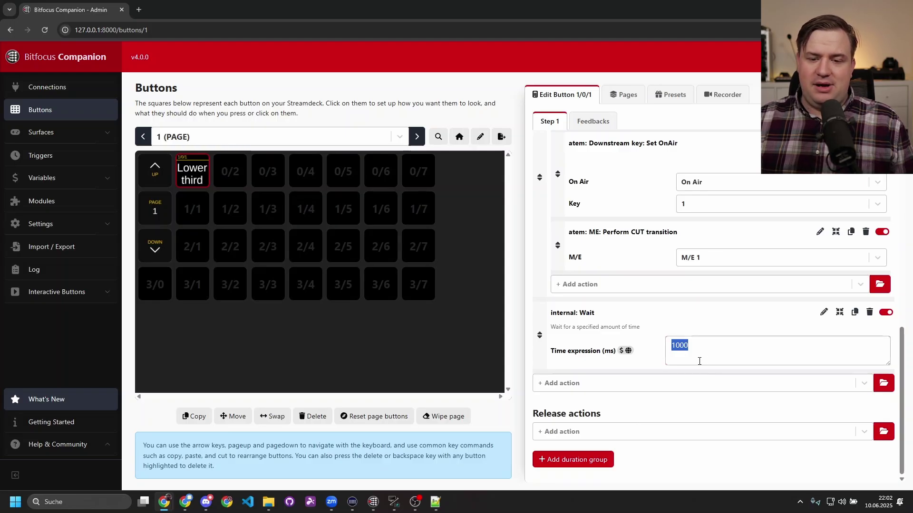
# Search the actions for "abort" and add internal: Actions: Abort button runs after the Wait action.
pyautogui.click(687, 384)
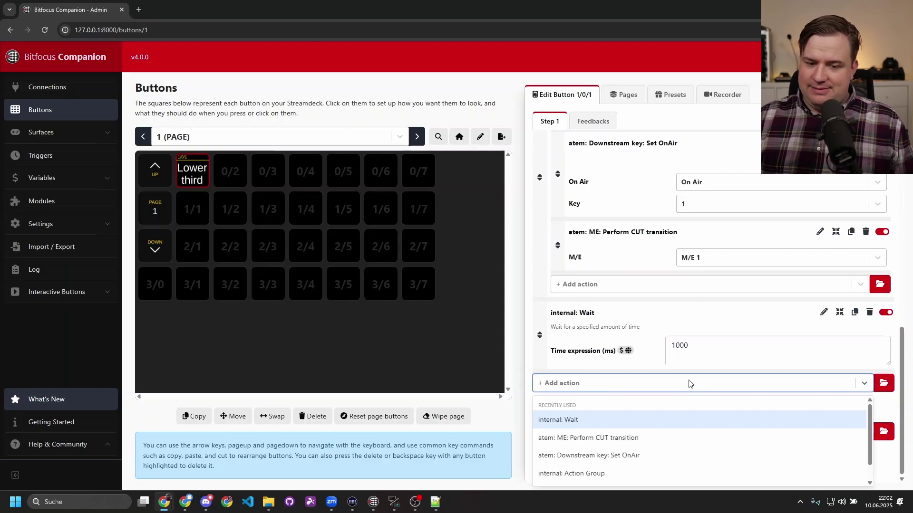
pyautogui.write('abort')
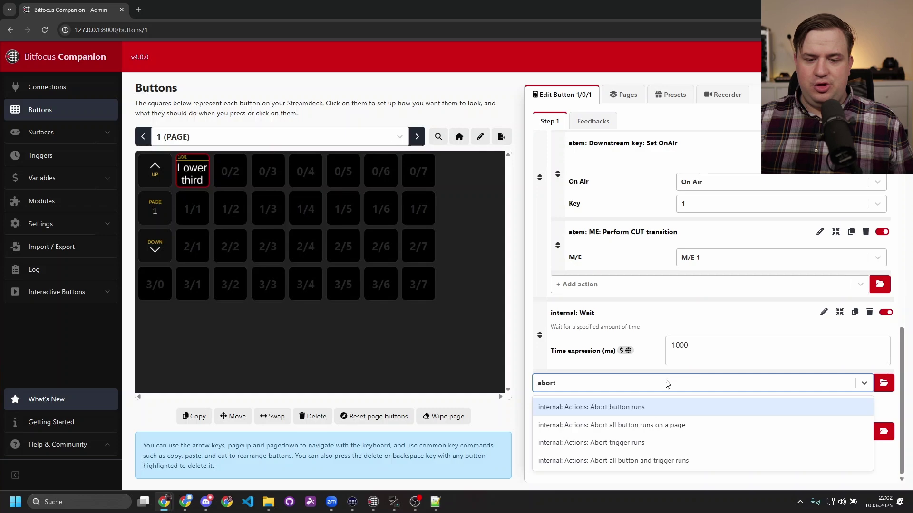
pyautogui.click(638, 407)
pyautogui.click(719, 340)
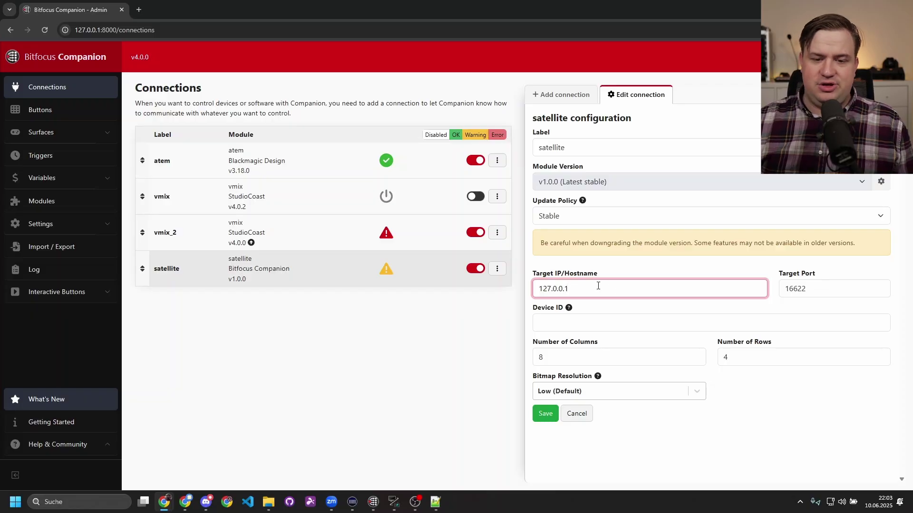
# Configure the satellite connection with Device ID qziuz, 2 columns and 2 rows, and save it.
pyautogui.click(577, 316)
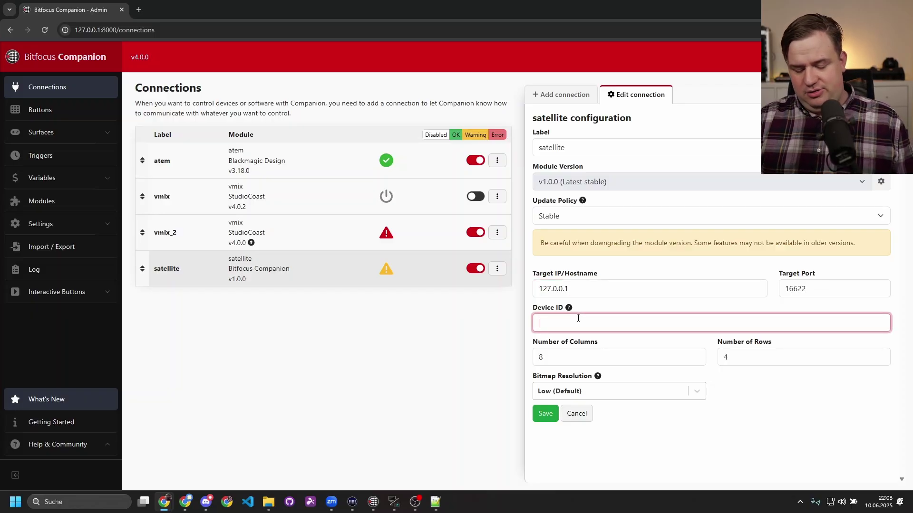
pyautogui.write('qziuz')
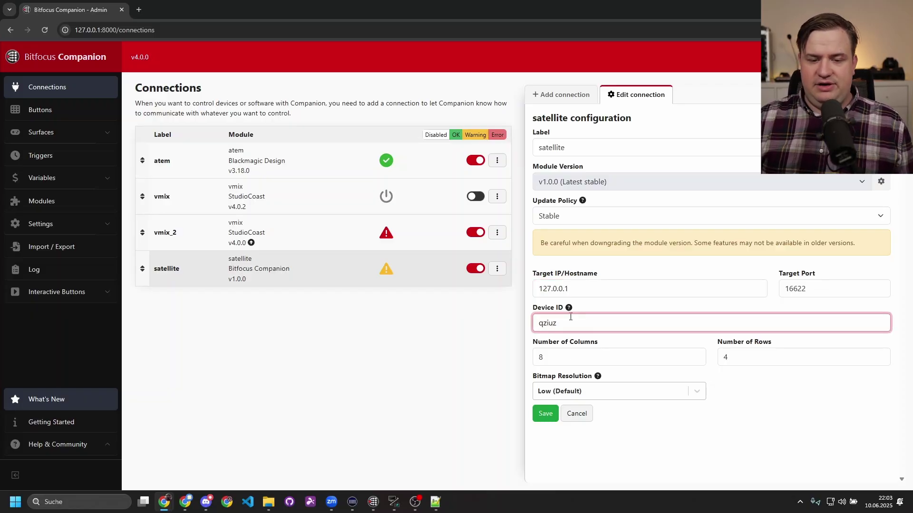
pyautogui.doubleClick(611, 357)
pyautogui.write('2')
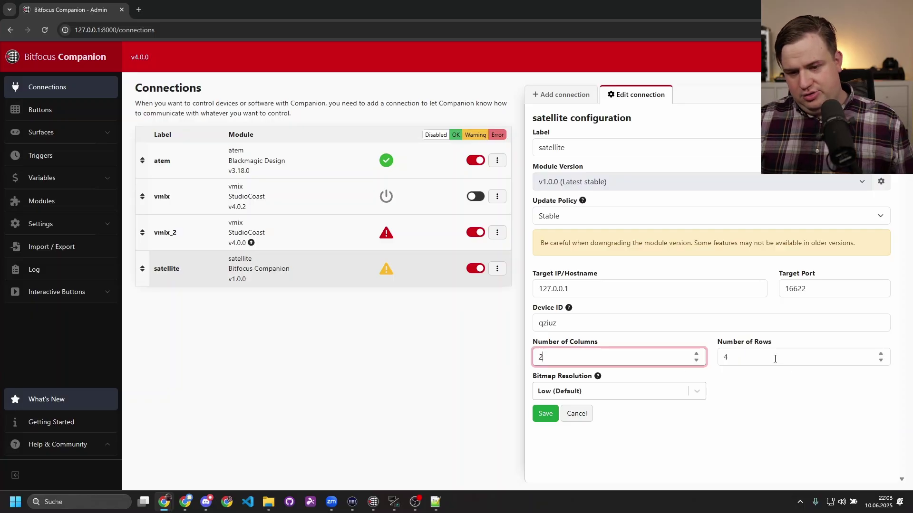
pyautogui.press('Tab')
pyautogui.write('2')
pyautogui.click(813, 420)
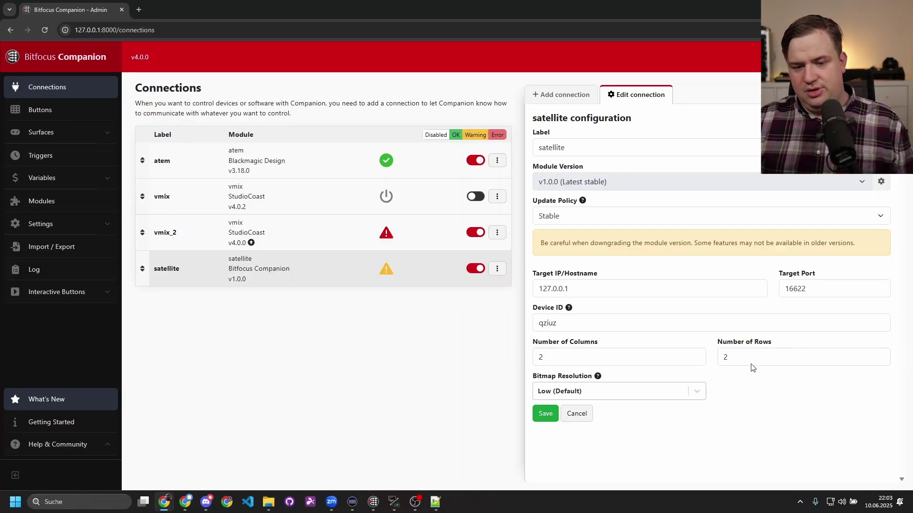
pyautogui.click(545, 415)
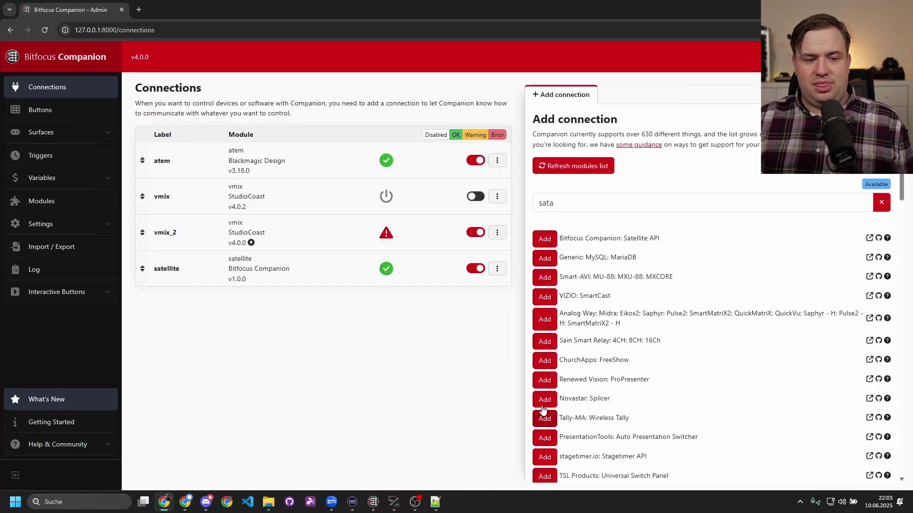
# View the settings of the satellite:qziuz surface among the configured surfaces and close them unchanged.
pyautogui.click(42, 133)
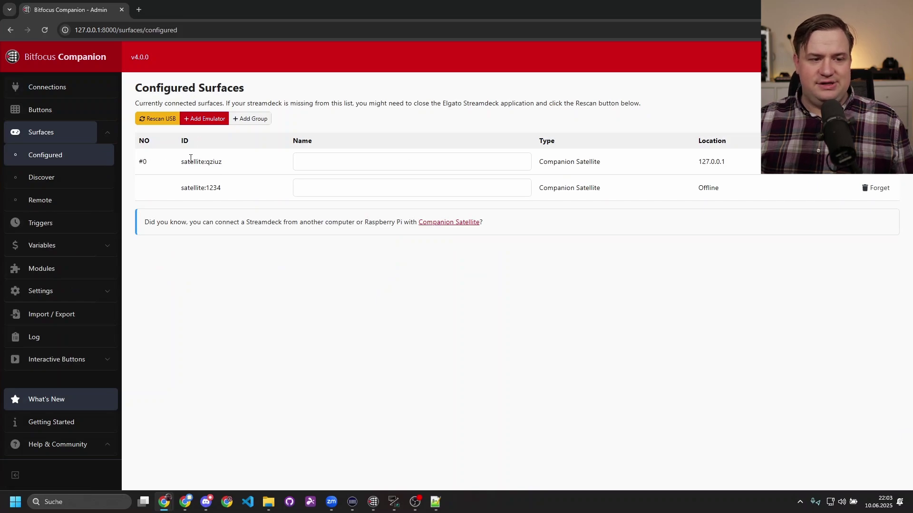
pyautogui.moveTo(195, 158); pyautogui.dragTo(705, 169)
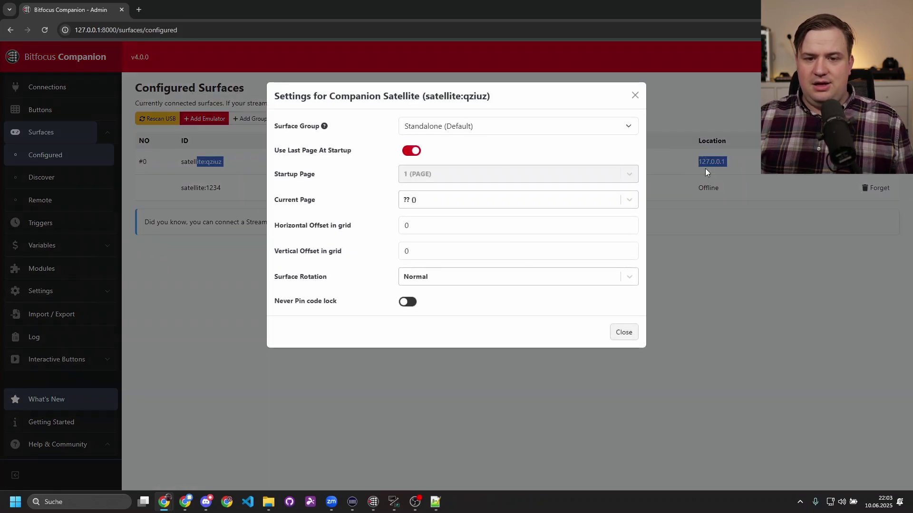
pyautogui.click(634, 97)
pyautogui.moveTo(254, 289); pyautogui.dragTo(257, 290)
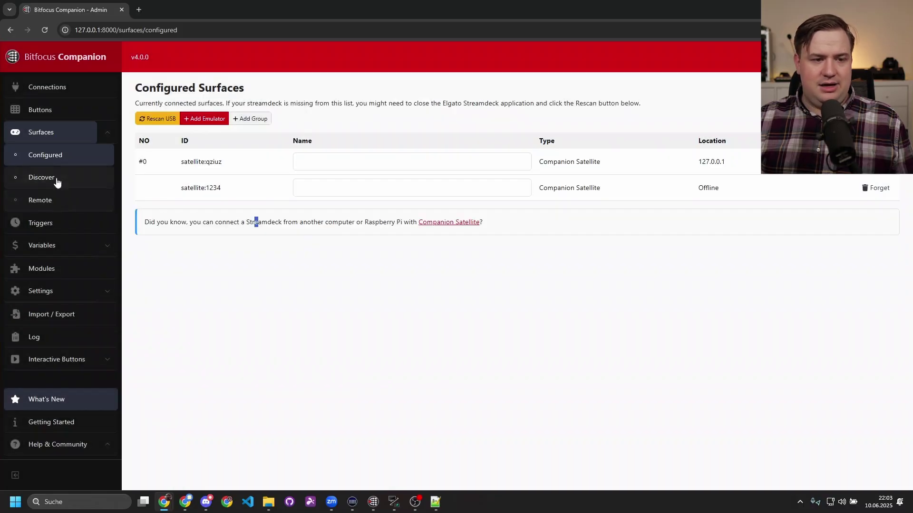
# Place the satellite Buttons presets 0/0, 0/1, 1/0 and 1/1 in cells 0/0 to 0/3 of button page 3.
pyautogui.click(50, 113)
pyautogui.click(417, 137)
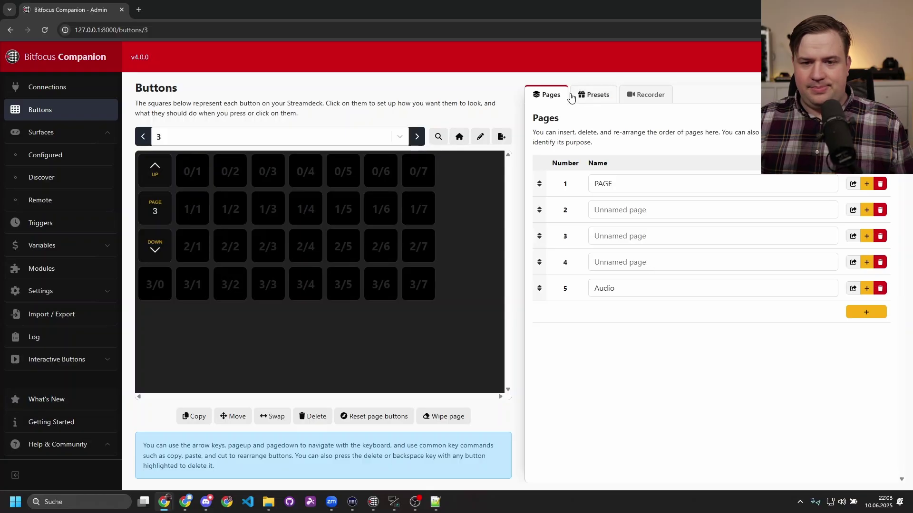
pyautogui.click(593, 95)
pyautogui.click(789, 177)
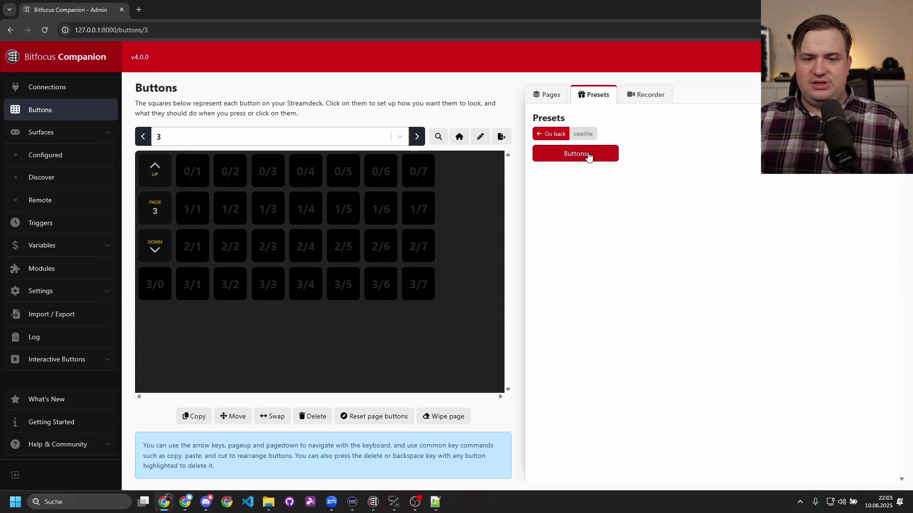
pyautogui.click(588, 156)
pyautogui.moveTo(565, 169); pyautogui.dragTo(155, 172)
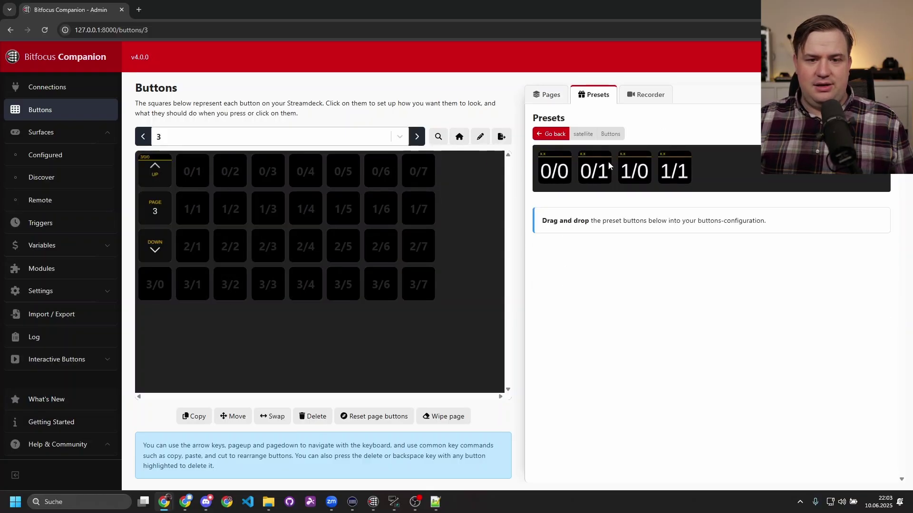
pyautogui.moveTo(612, 165); pyautogui.dragTo(191, 172)
pyautogui.moveTo(616, 166); pyautogui.dragTo(230, 172)
pyautogui.moveTo(675, 170); pyautogui.dragTo(272, 182)
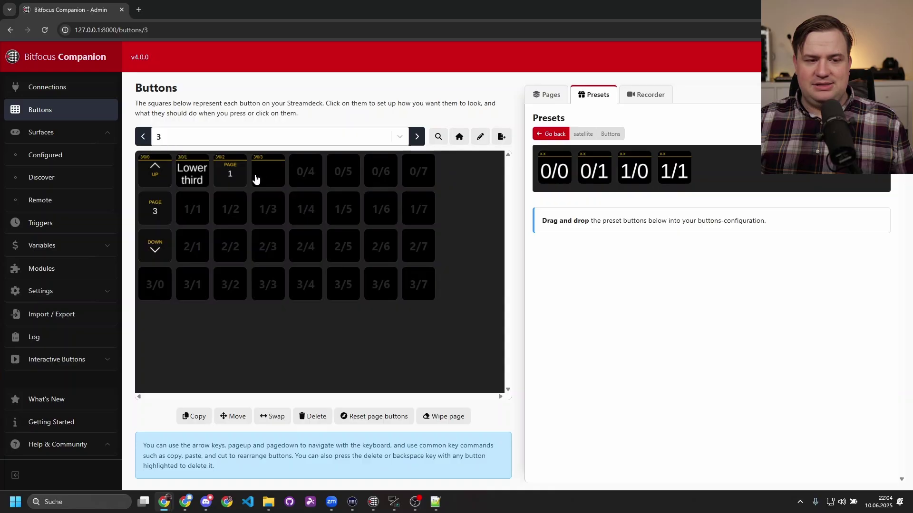
# Go back to page 1, select the Lower third button and return to page 3.
pyautogui.click(143, 136)
pyautogui.click(143, 137)
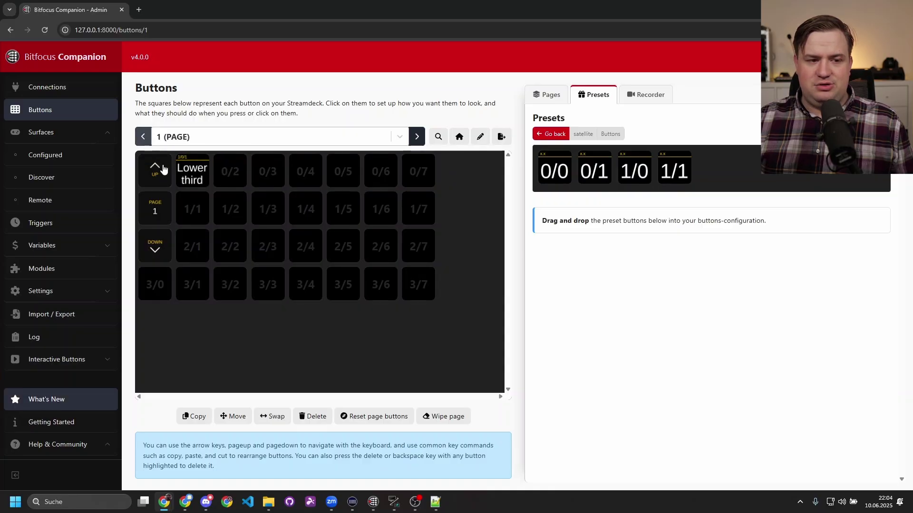
pyautogui.click(192, 174)
pyautogui.click(416, 136)
pyautogui.click(417, 136)
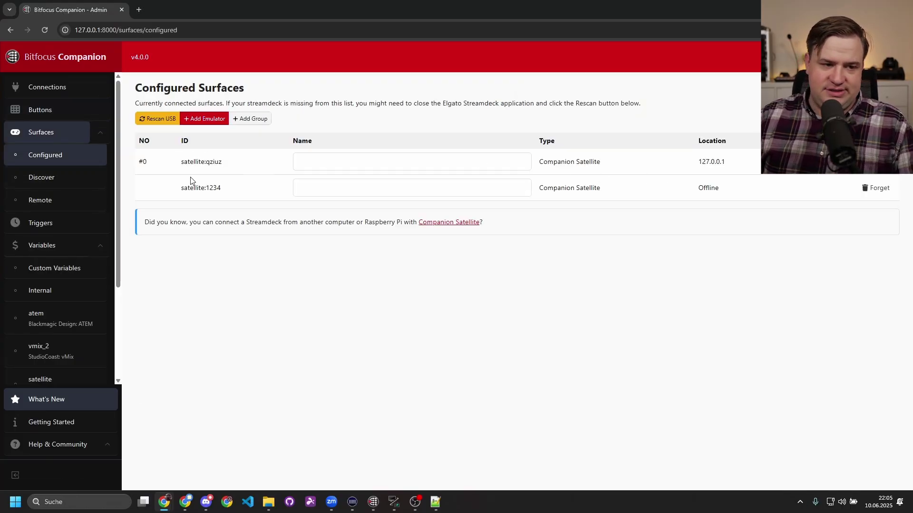
# Add an emulator surface named Hi, view it in its own browser tab and close that tab.
pyautogui.click(209, 119)
pyautogui.click(490, 126)
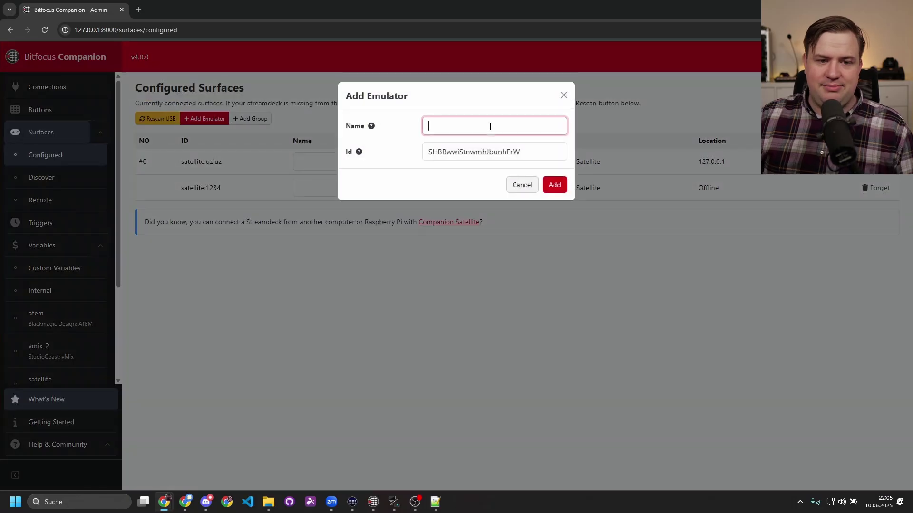
pyautogui.click(549, 189)
pyautogui.click(836, 161)
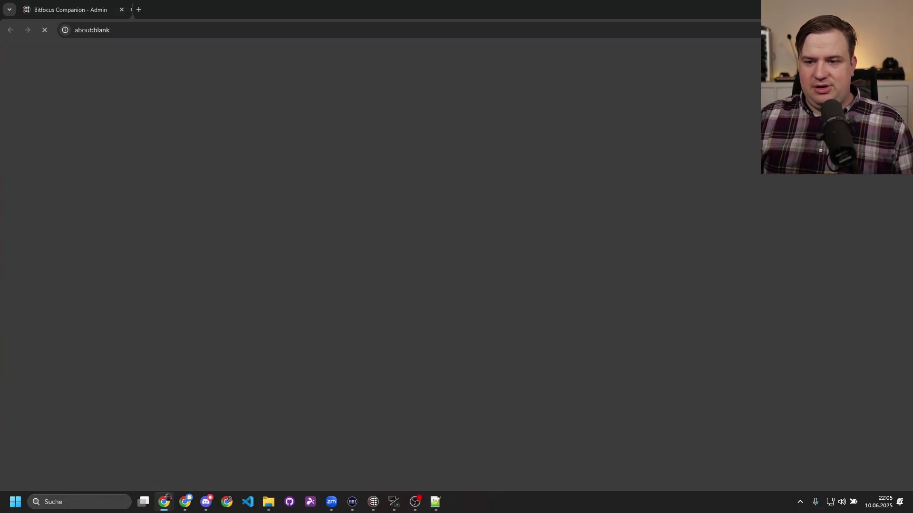
pyautogui.click(234, 10)
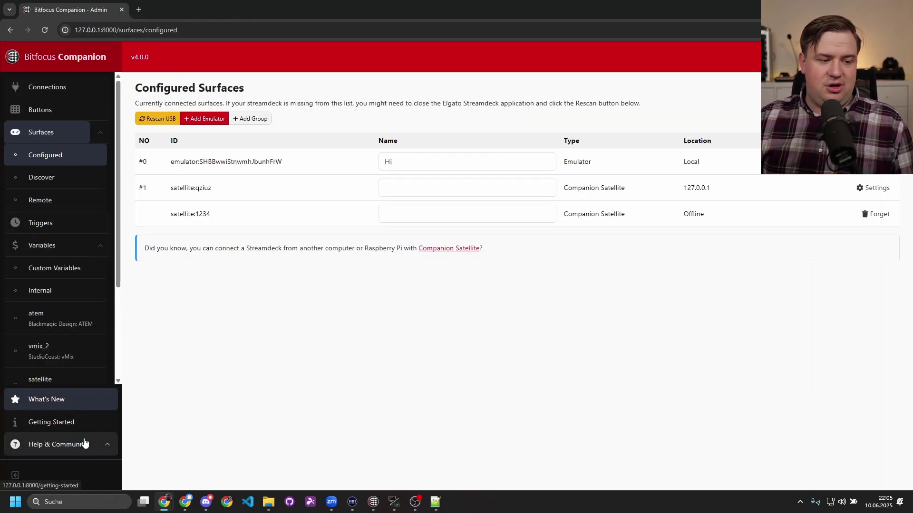
# Expand Interactive Buttons to view its entries, and collapse it together with the Variables section.
pyautogui.scroll(-3, 67, 338)
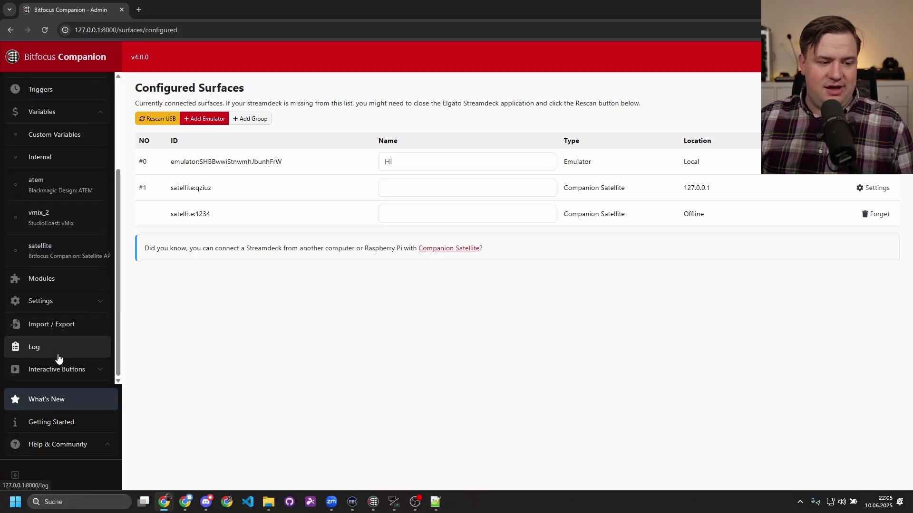
pyautogui.click(96, 371)
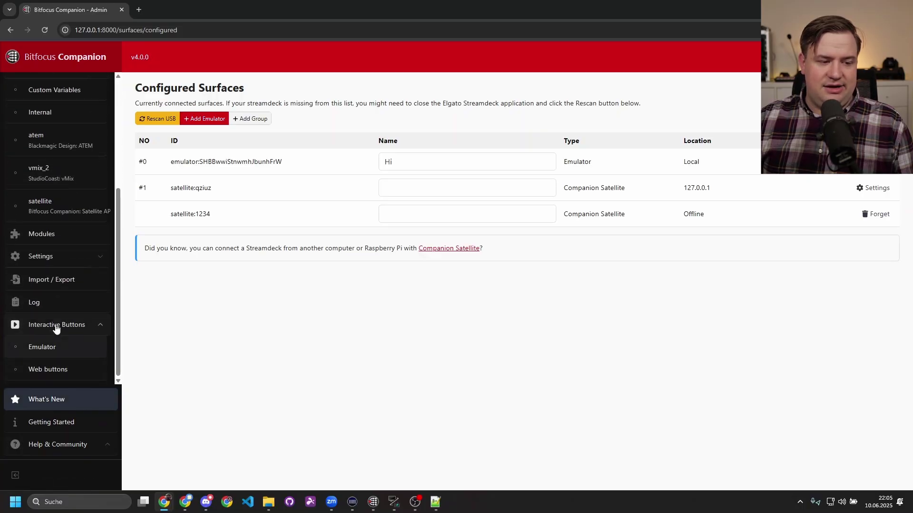
pyautogui.click(98, 331)
pyautogui.click(93, 115)
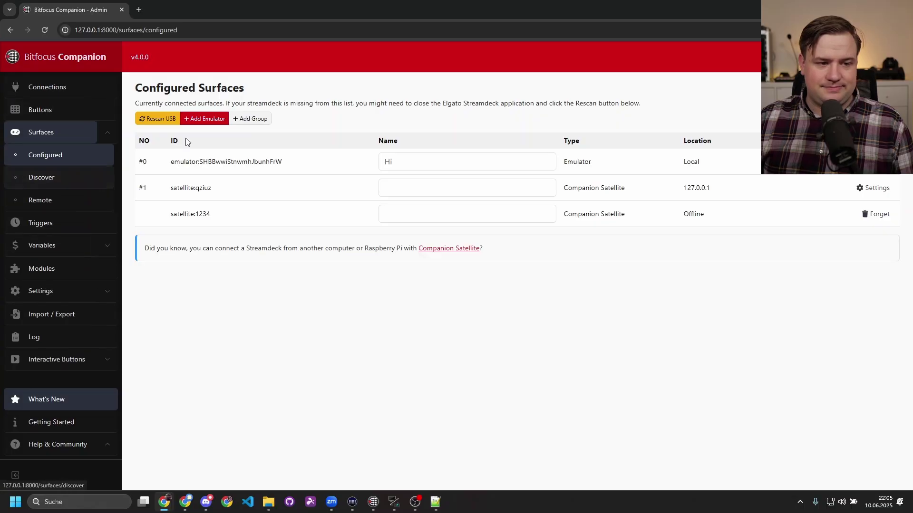
# Open New Trigger for editing and show the event types that can be added.
pyautogui.click(53, 228)
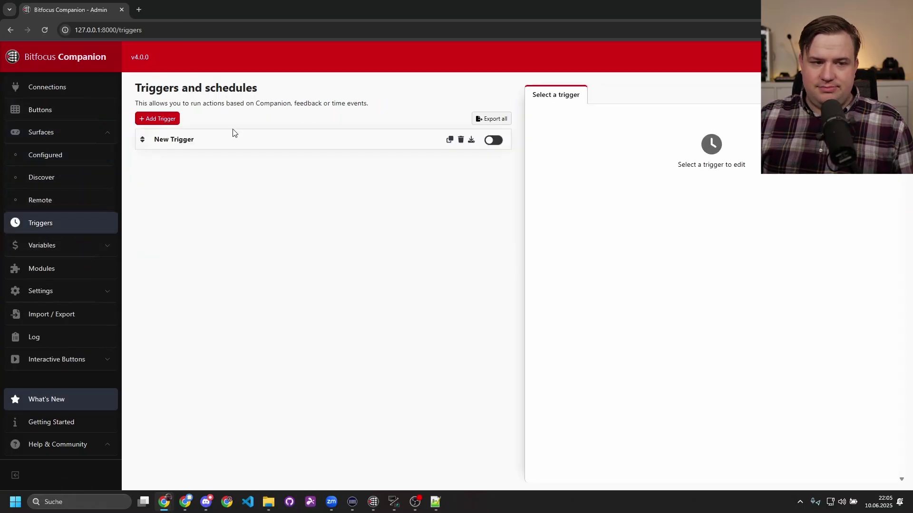
pyautogui.click(182, 148)
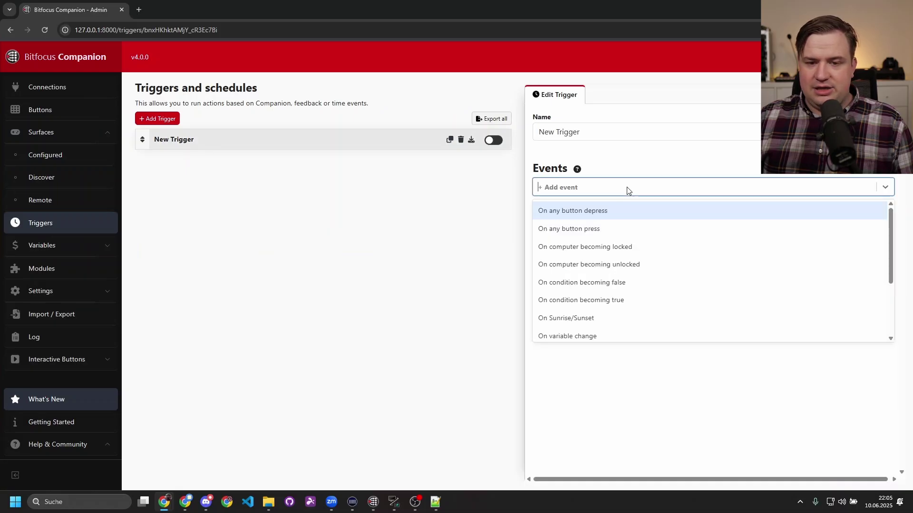